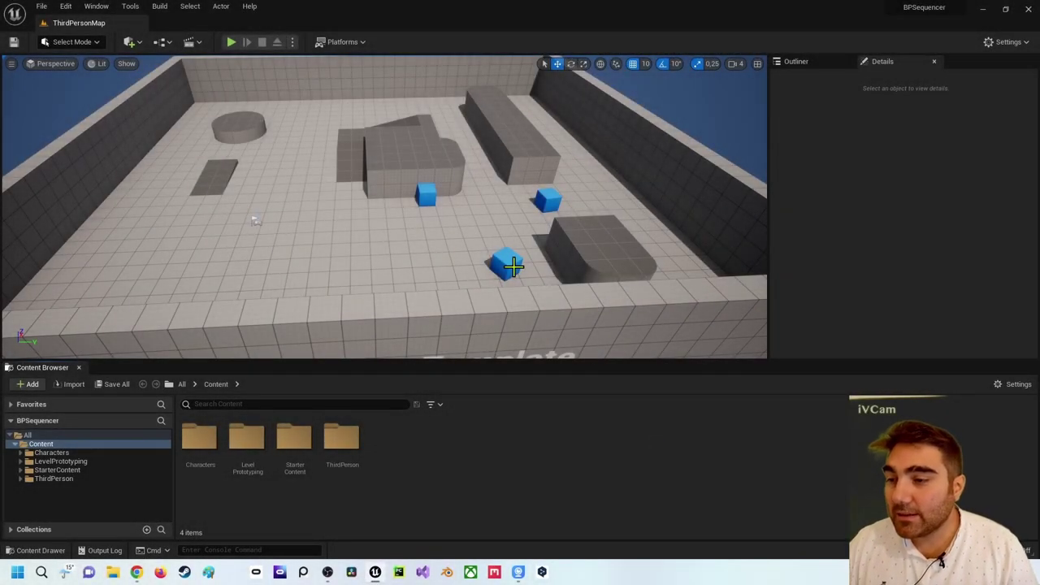
# Step: Place a cube from the Shapes category into the gap between the two blocks
pyautogui.moveTo(489, 231); pyautogui.dragTo(489, 256, button='right')
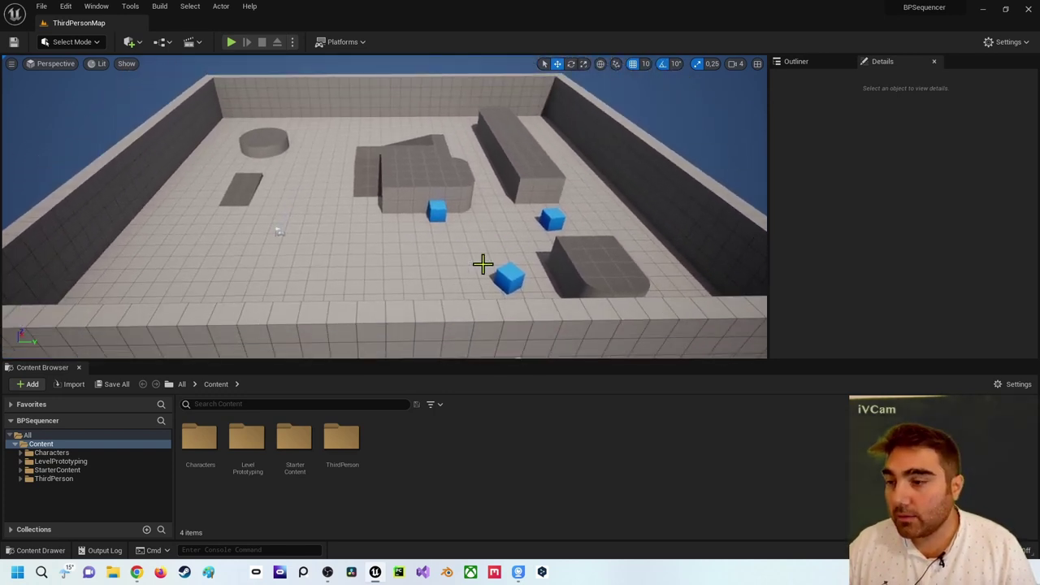
pyautogui.moveTo(483, 264); pyautogui.dragTo(482, 264, button='right')
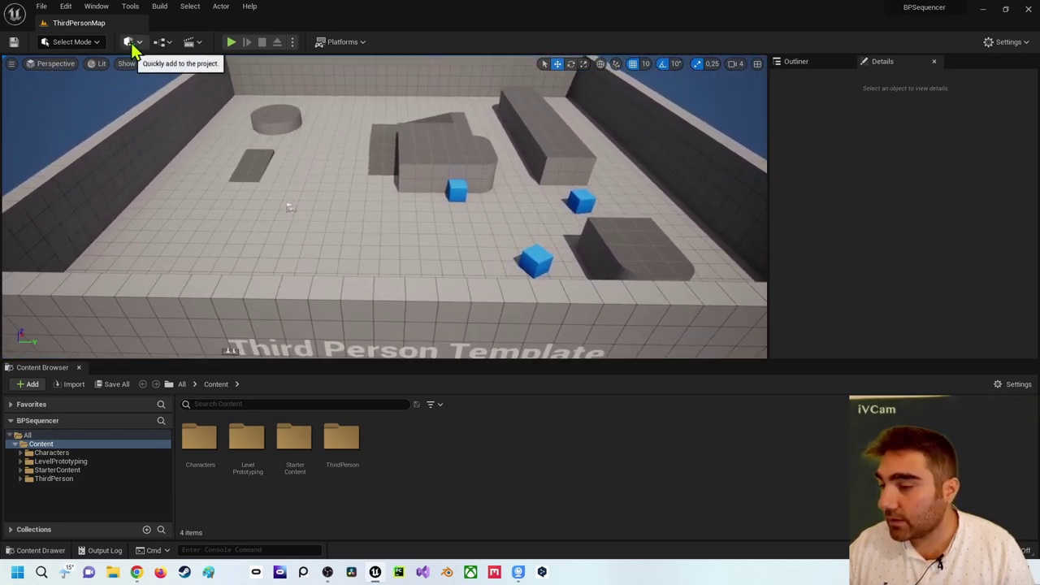
pyautogui.click(96, 6)
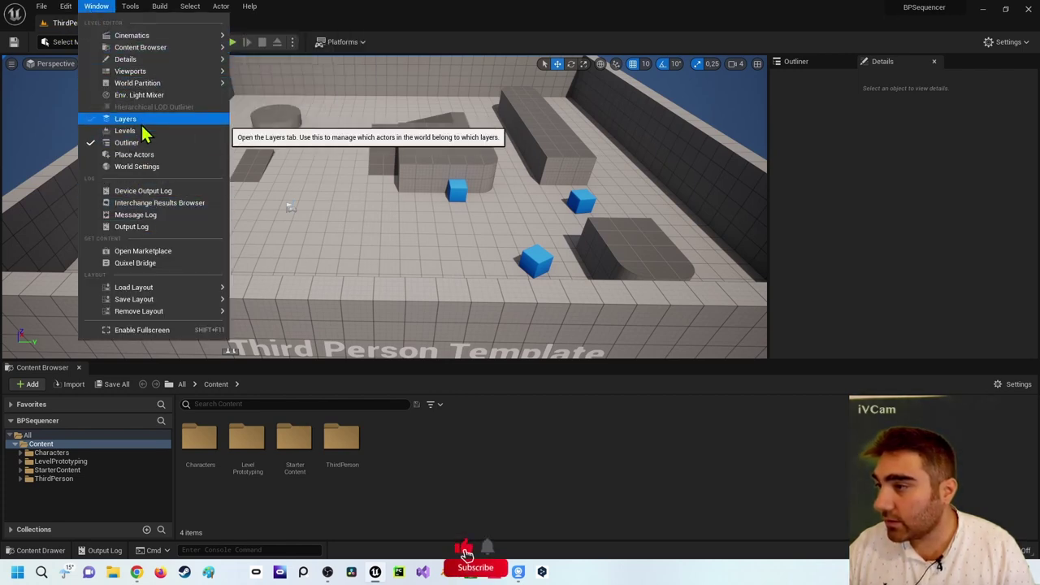
pyautogui.click(138, 154)
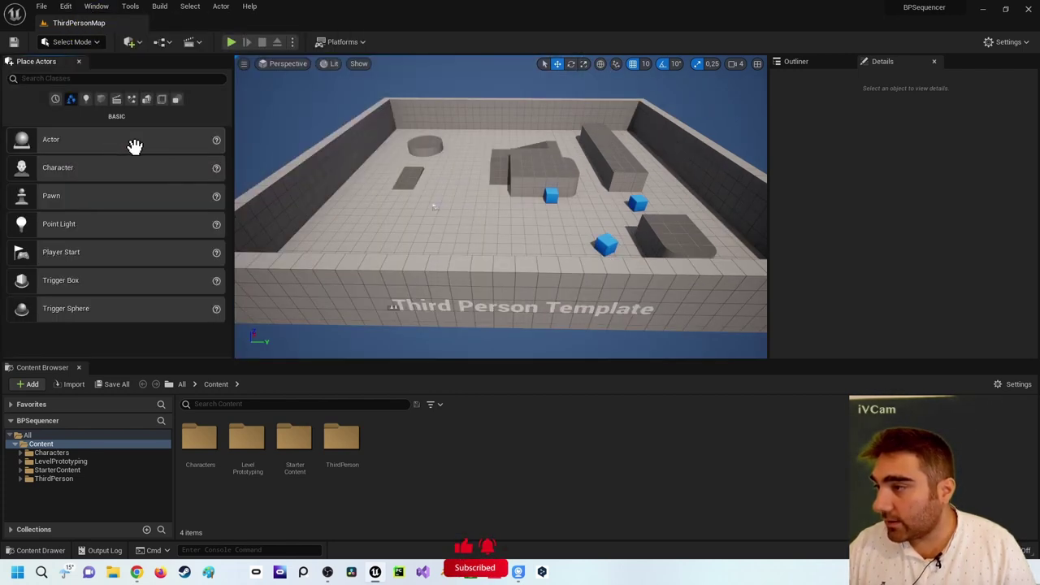
pyautogui.click(101, 99)
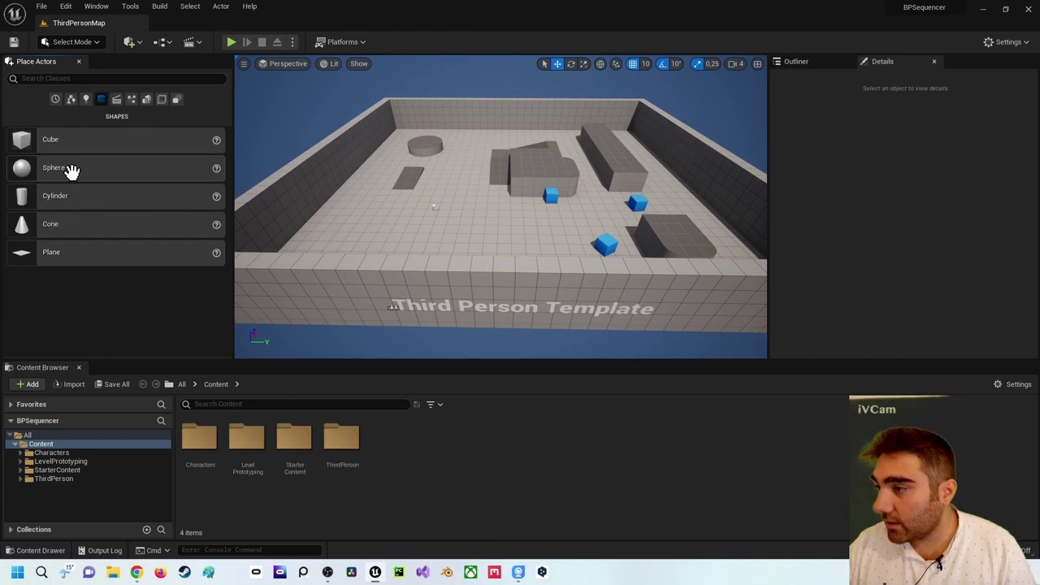
pyautogui.moveTo(72, 142)
pyautogui.mouseDown()
pyautogui.moveTo(619, 223)
pyautogui.moveTo(594, 197)
pyautogui.moveTo(520, 227)
pyautogui.moveTo(525, 159)
pyautogui.moveTo(547, 199)
pyautogui.moveTo(568, 198)
pyautogui.moveTo(521, 195)
pyautogui.mouseUp()
pyautogui.press('f')
# Step: Scale the cube into a thin, tall wall slab of about 0.25, 3.8, 1.89
pyautogui.press('r')
pyautogui.press('w')
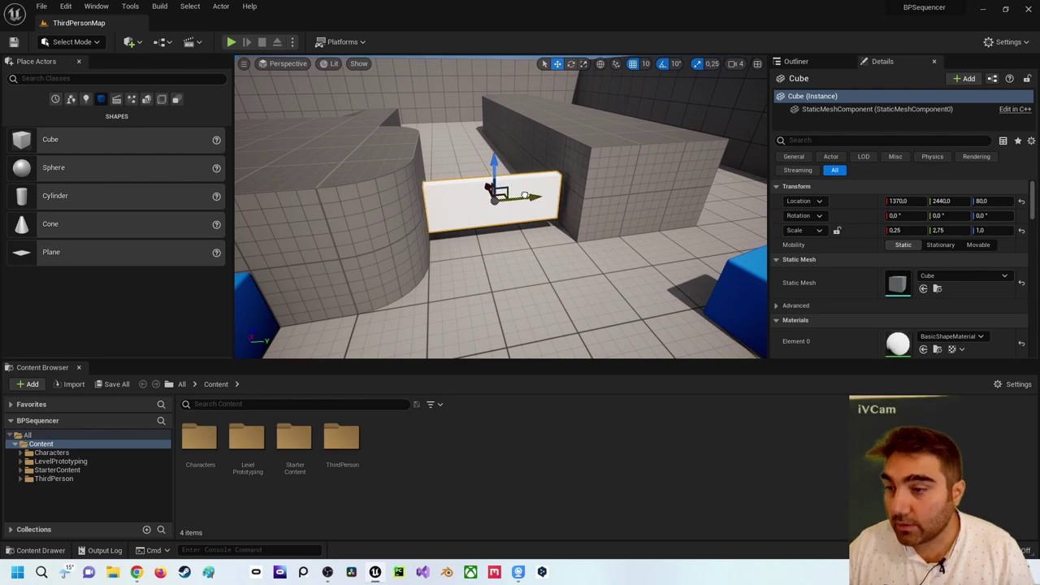
pyautogui.press('e')
pyautogui.press('r')
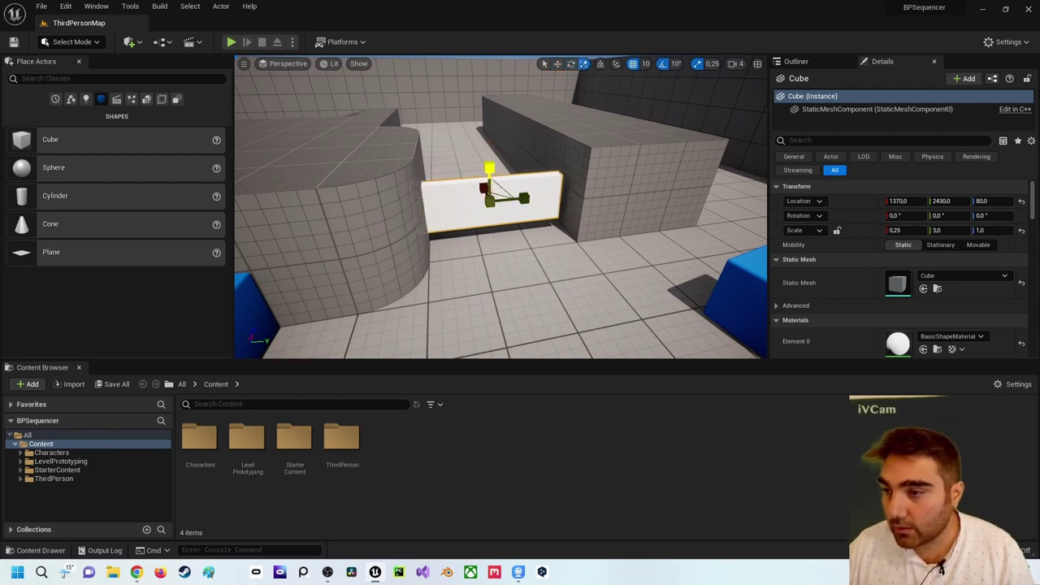
pyautogui.moveTo(489, 168); pyautogui.dragTo(511, 198)
pyautogui.click(702, 67)
pyautogui.press('e')
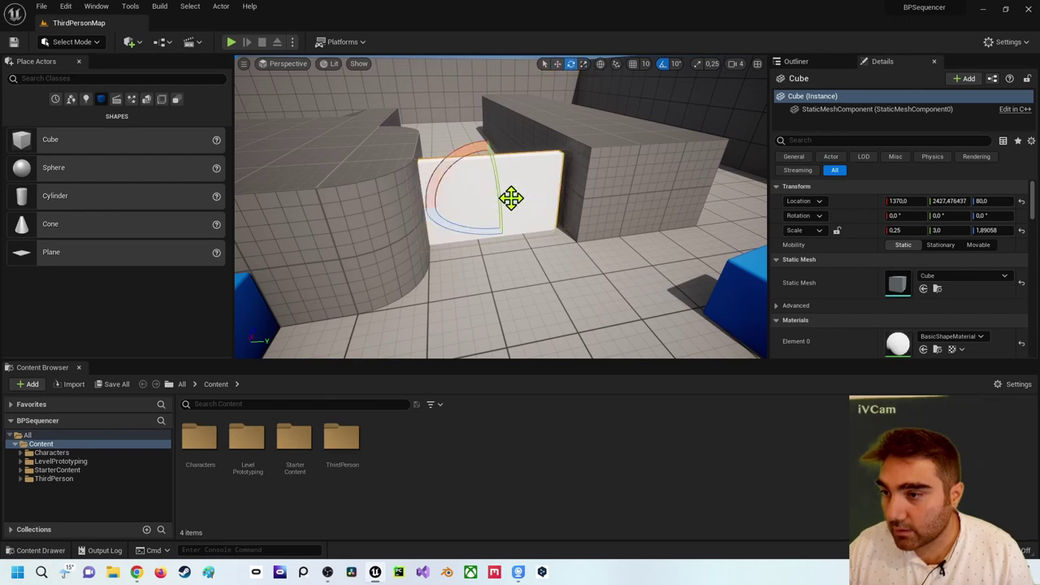
pyautogui.press('r')
pyautogui.moveTo(524, 197); pyautogui.dragTo(538, 201)
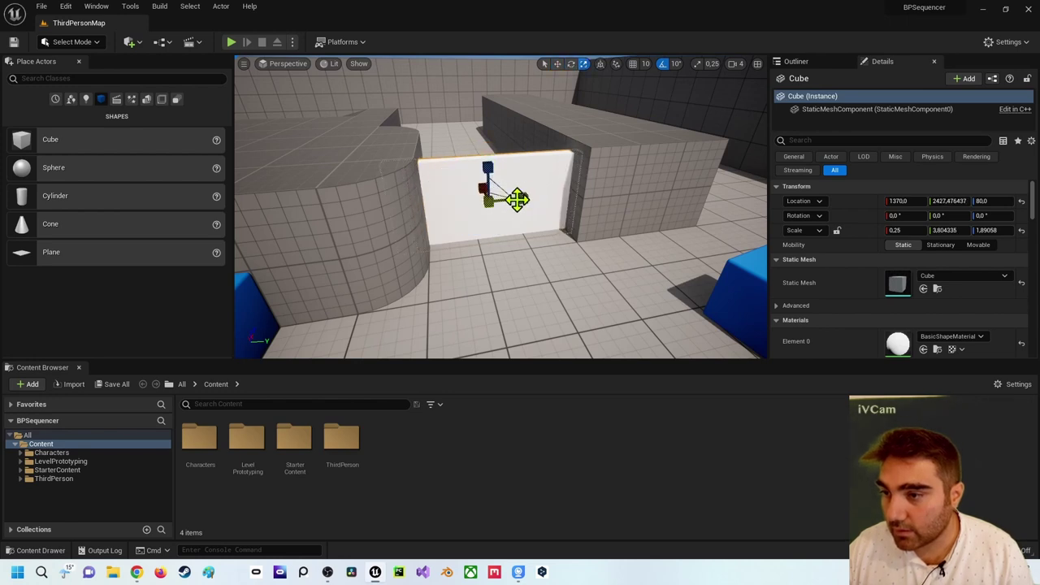
pyautogui.moveTo(455, 123); pyautogui.dragTo(455, 134, button='right')
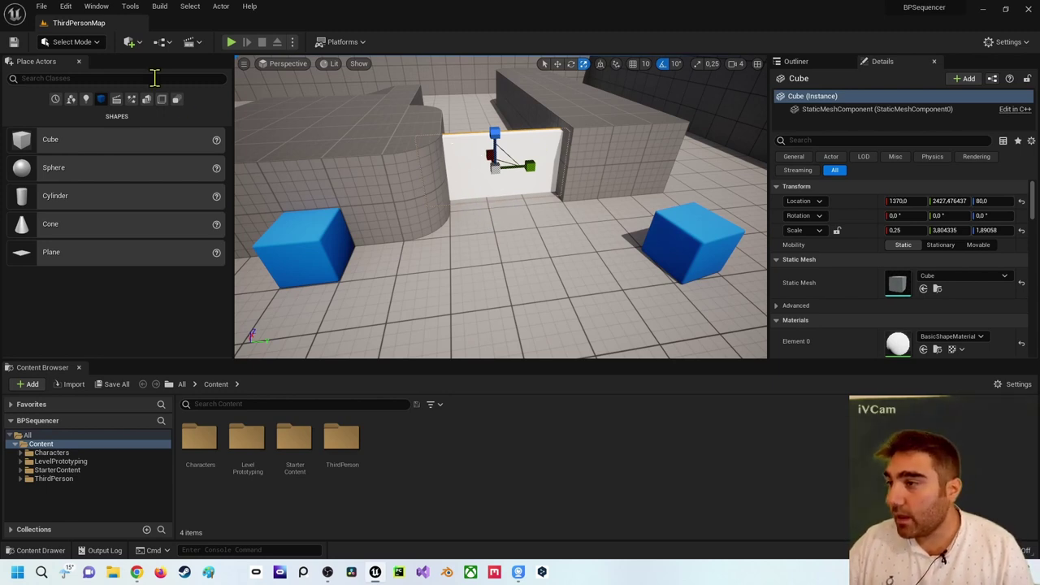
# Step: Add a new level sequence and create an Animationen folder under Content for it
pyautogui.click(190, 45)
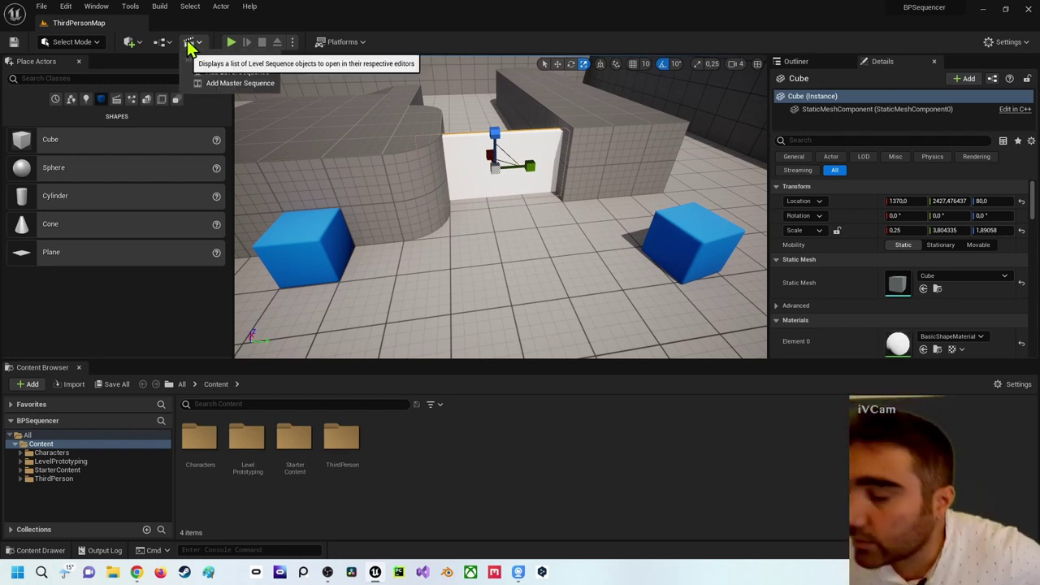
pyautogui.click(205, 72)
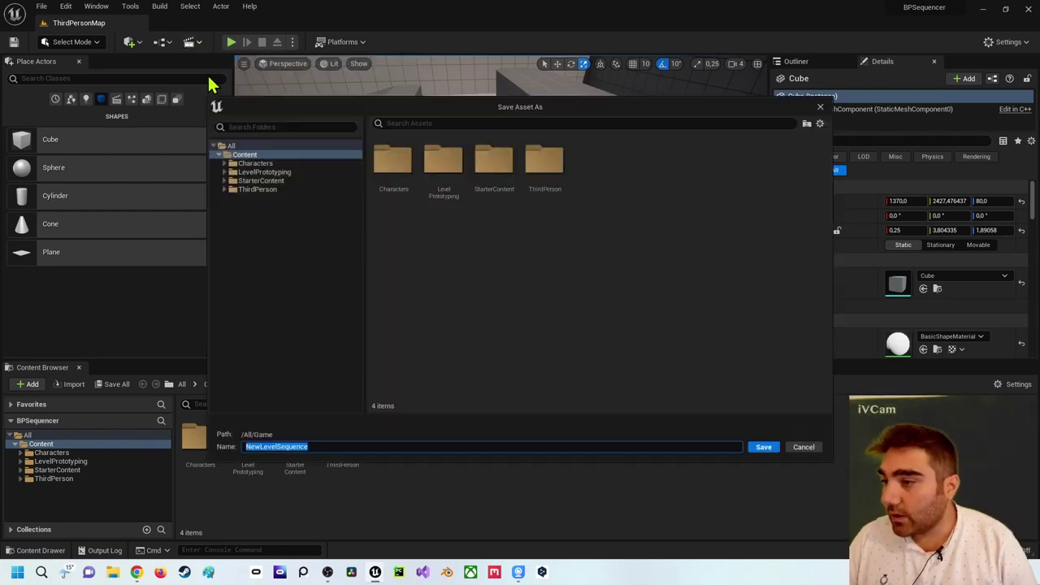
pyautogui.click(248, 155)
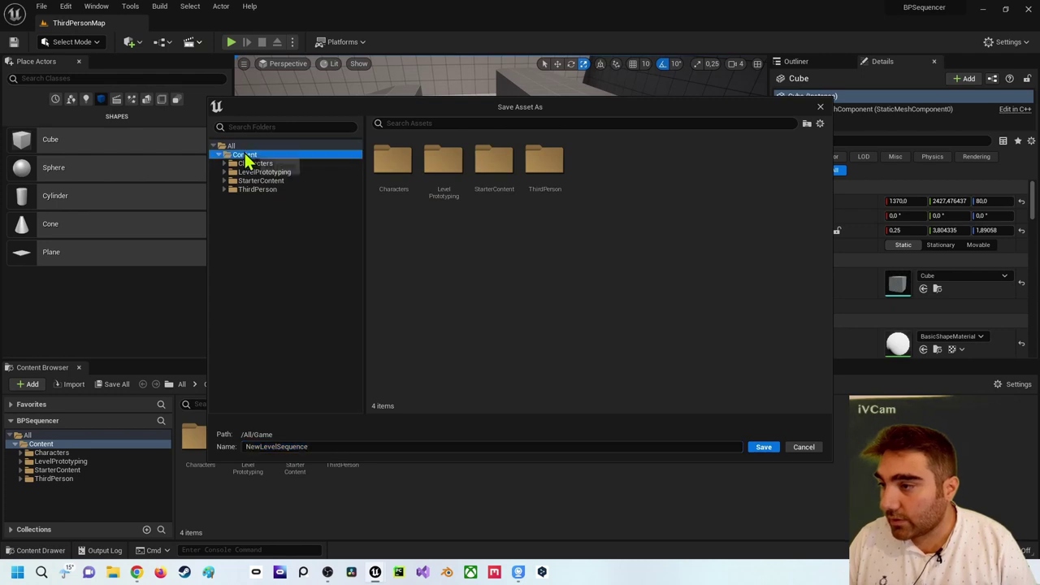
pyautogui.rightClick(587, 234)
pyautogui.click(605, 258)
pyautogui.write('imationen')
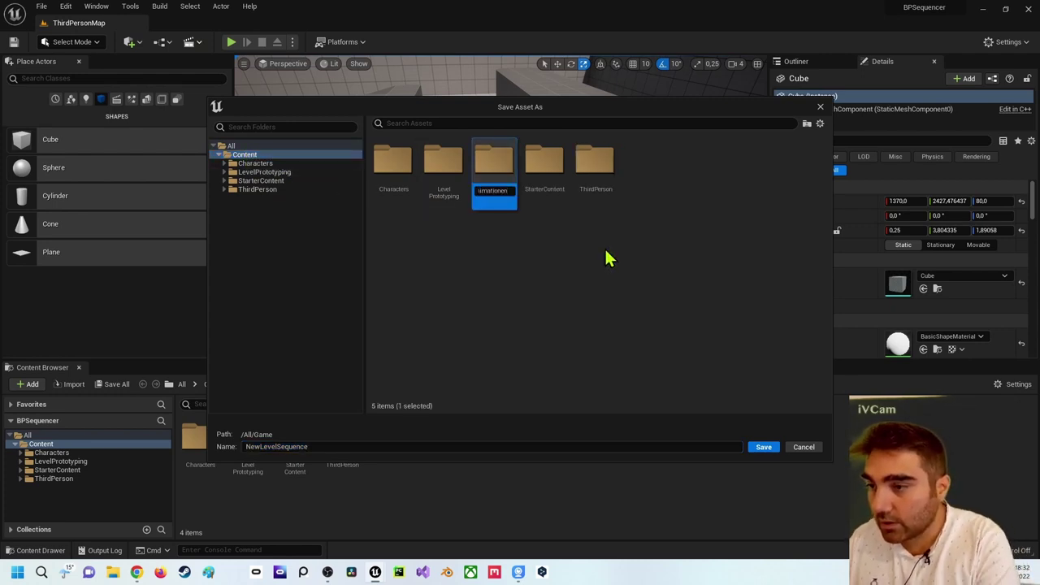
pyautogui.press('Return')
# Step: Save the sequence as TuerOeffnen in the Animationen folder
pyautogui.doubleClick(504, 163)
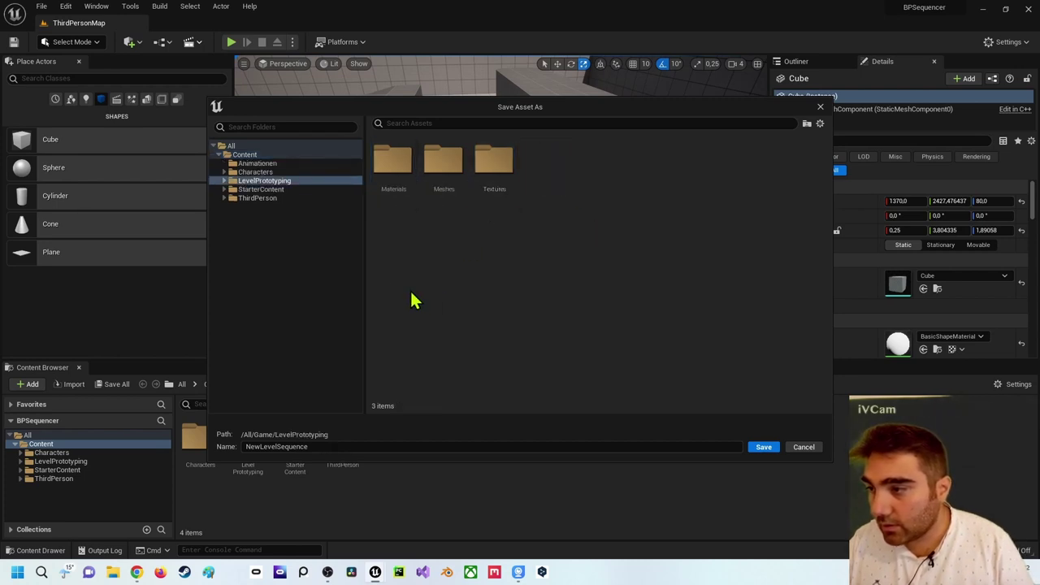
pyautogui.click(260, 155)
pyautogui.click(258, 163)
pyautogui.click(369, 446)
pyautogui.write('TuerOeffnen')
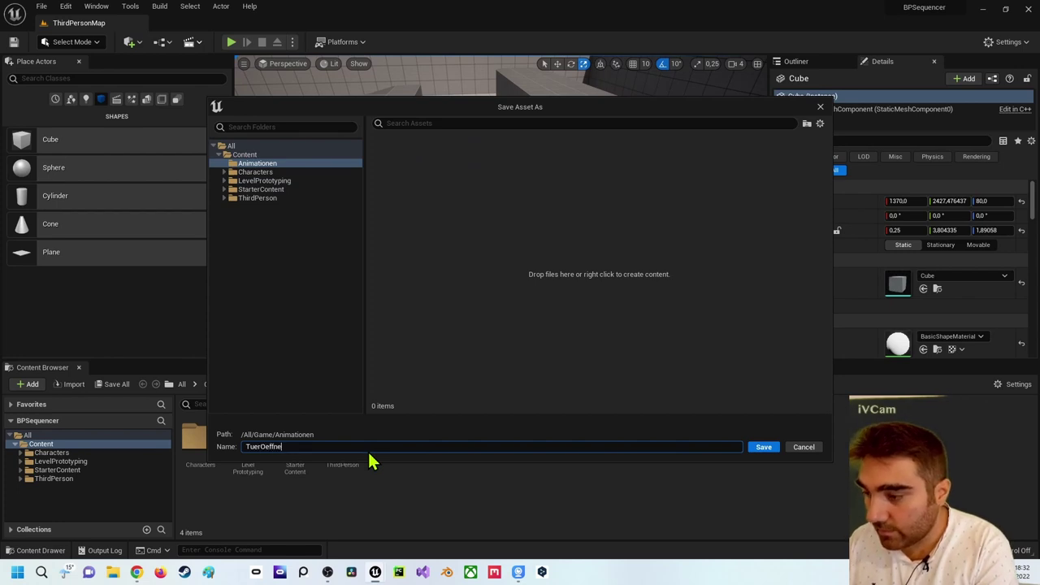
pyautogui.click(756, 453)
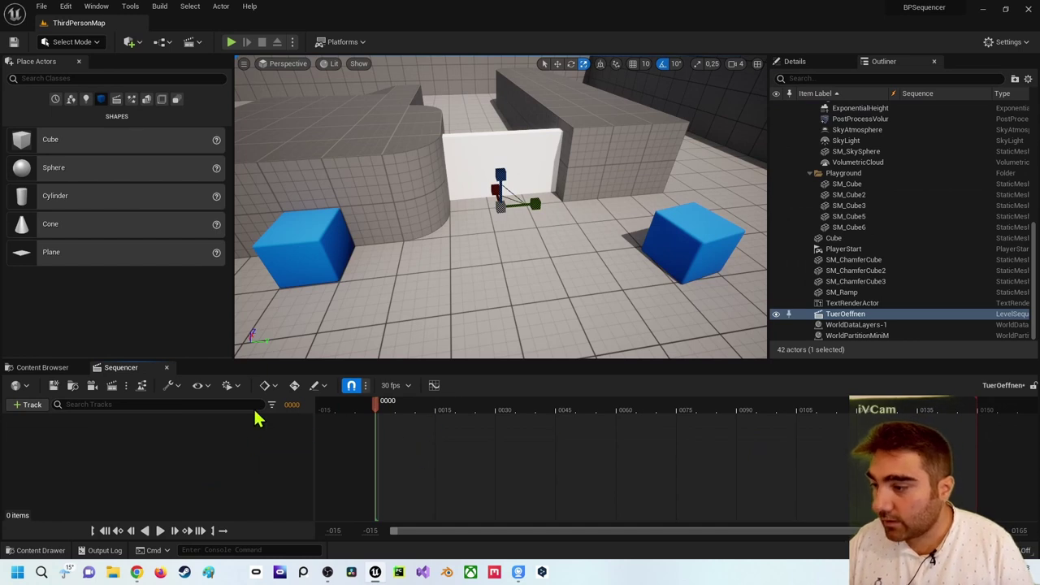
# Step: Rename the wall actor to Tuer in the Outliner
pyautogui.click(468, 143)
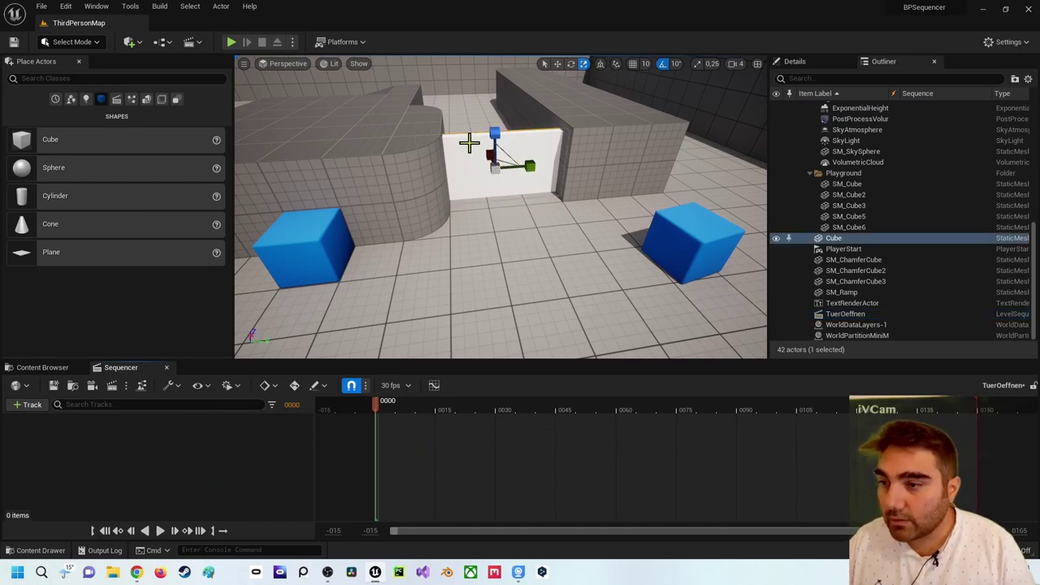
pyautogui.moveTo(837, 238); pyautogui.dragTo(851, 249)
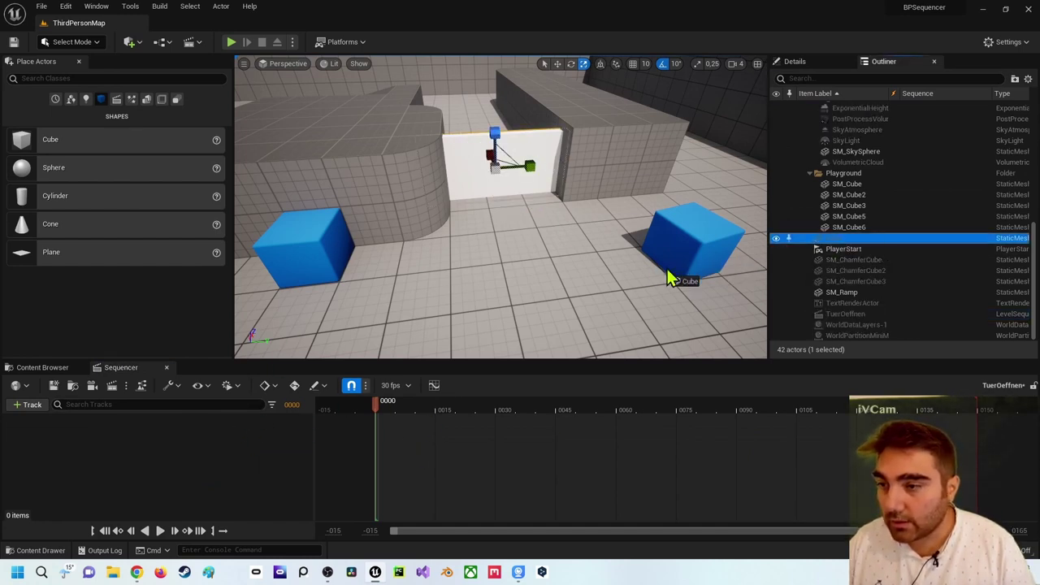
pyautogui.click(845, 238)
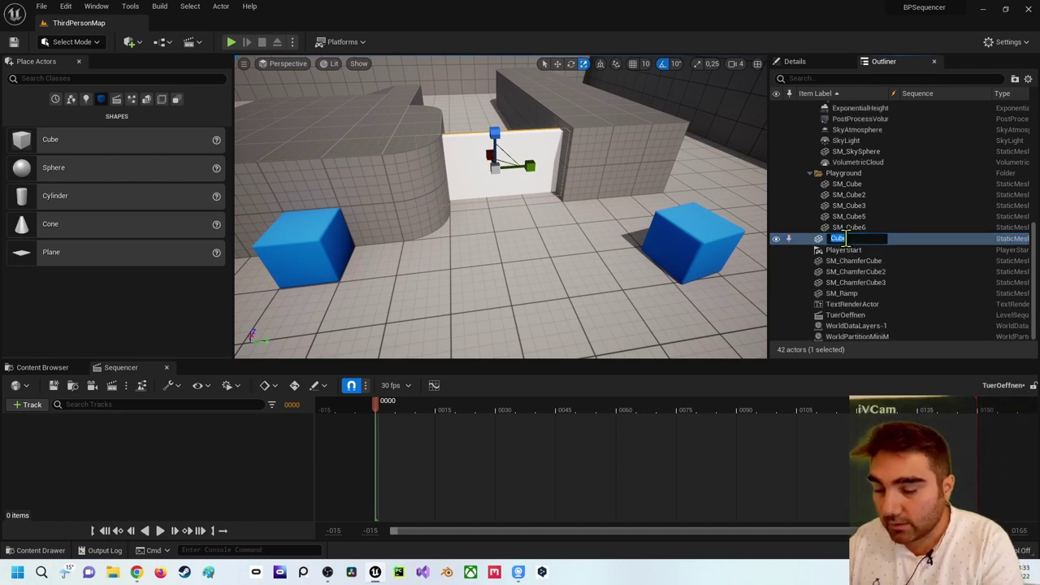
pyautogui.write('Tuer')
pyautogui.press('Return')
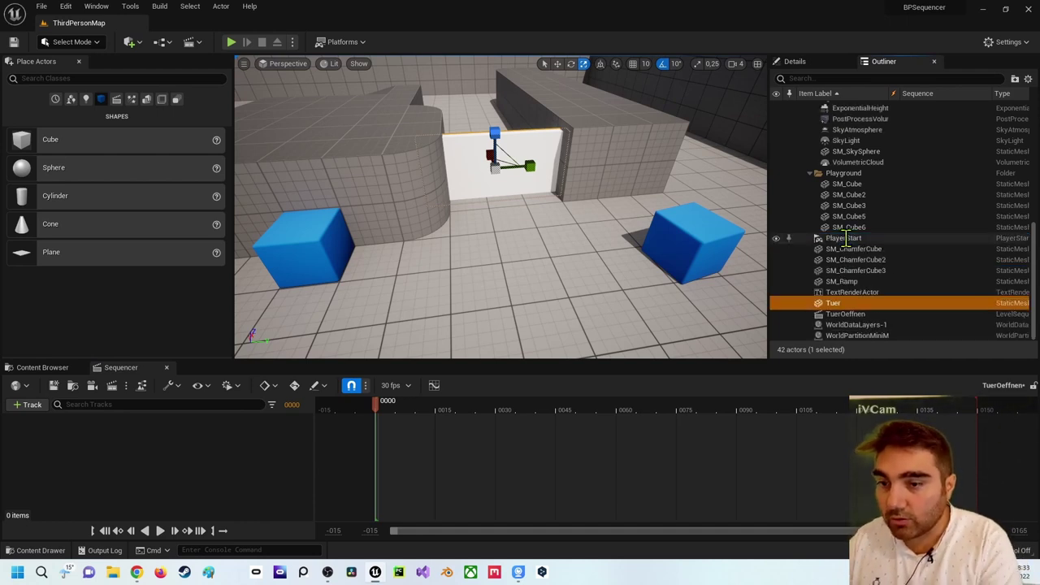
# Step: Drag Tuer into the TuerOeffnen Sequencer to add it as a track
pyautogui.click(845, 304)
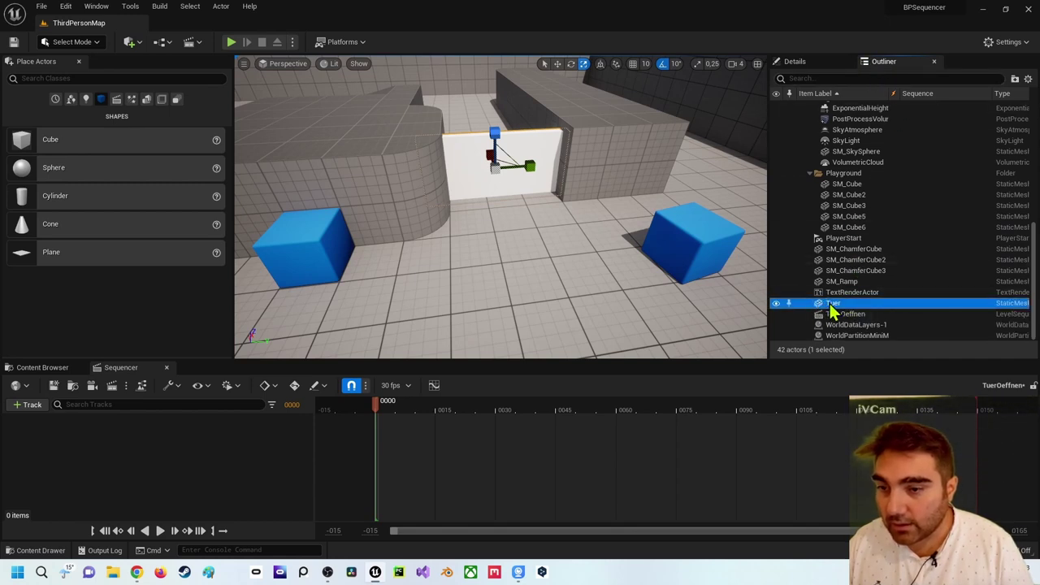
pyautogui.moveTo(813, 309); pyautogui.dragTo(268, 378)
pyautogui.moveTo(126, 453); pyautogui.dragTo(126, 455)
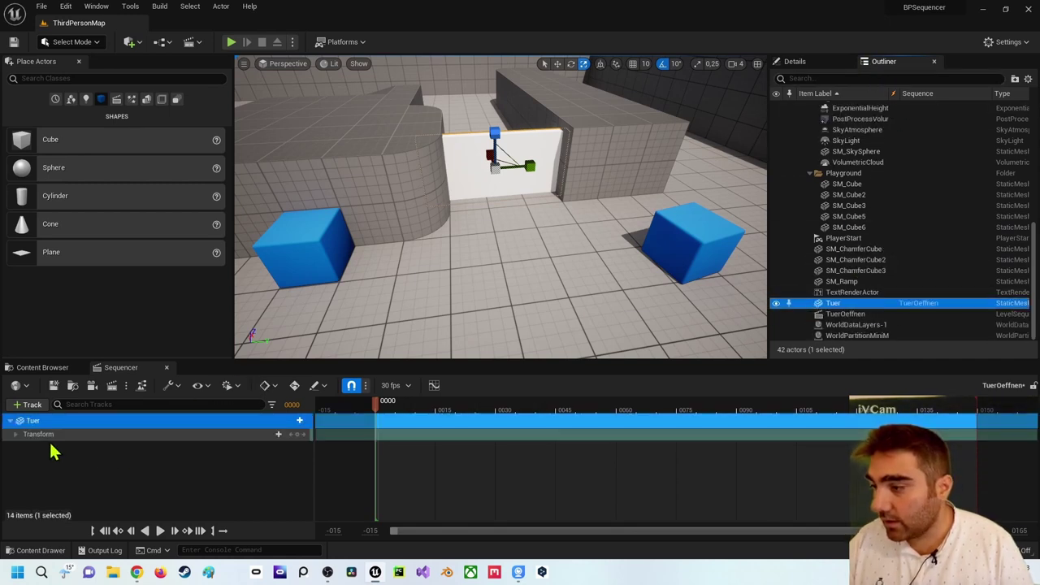
# Step: At frame 0000, slide the Tuer door along Y and key its Location Y (2412.397461)
pyautogui.click(16, 434)
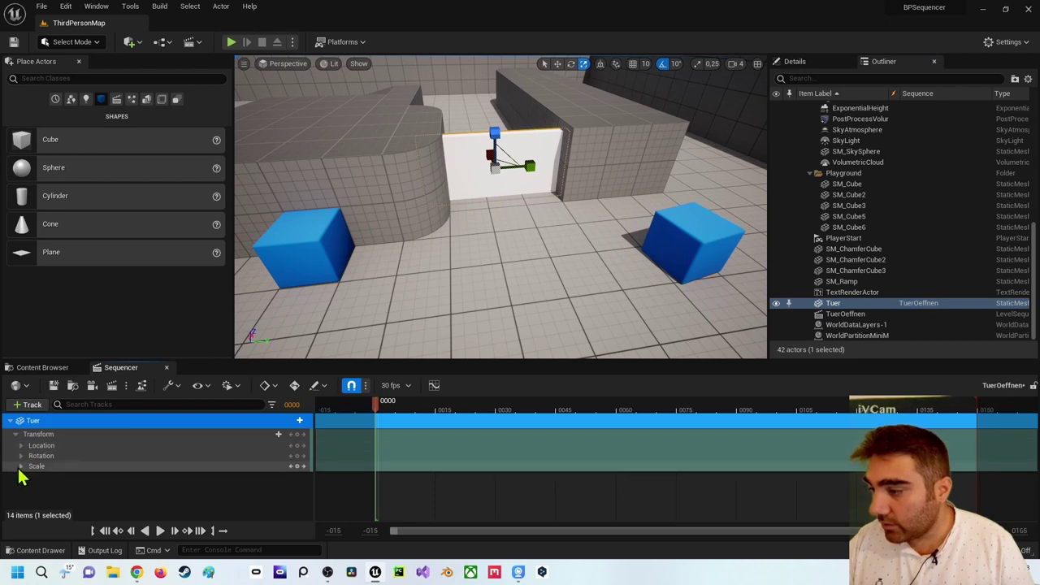
pyautogui.click(21, 445)
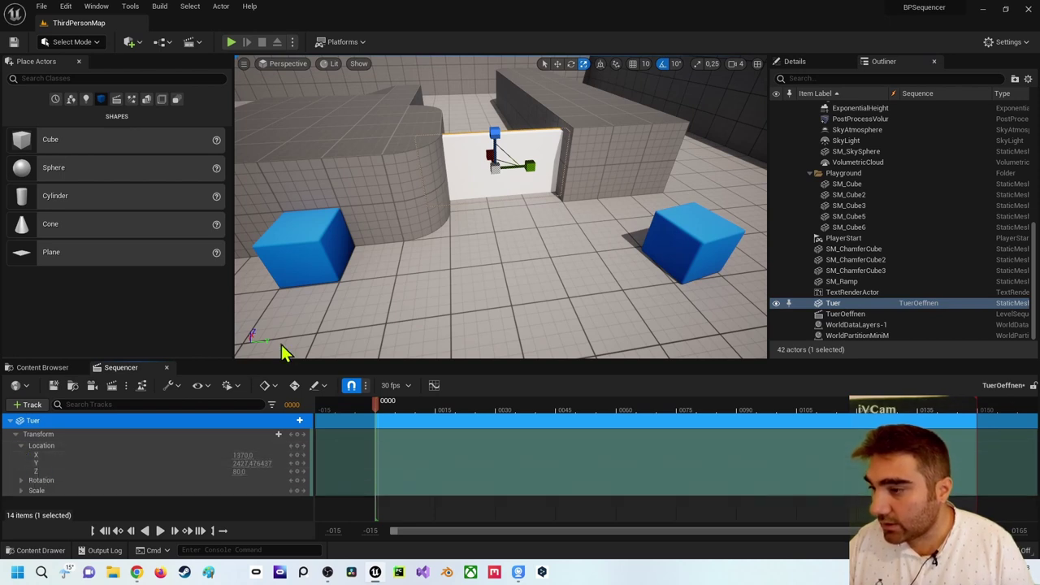
pyautogui.press('space')
pyautogui.press('space')
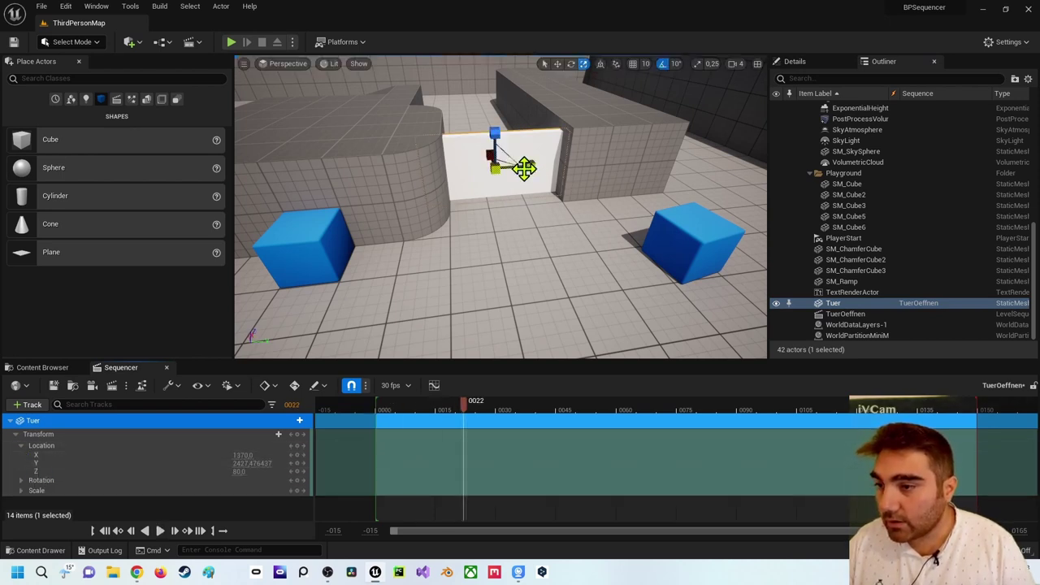
pyautogui.moveTo(434, 412); pyautogui.dragTo(382, 416)
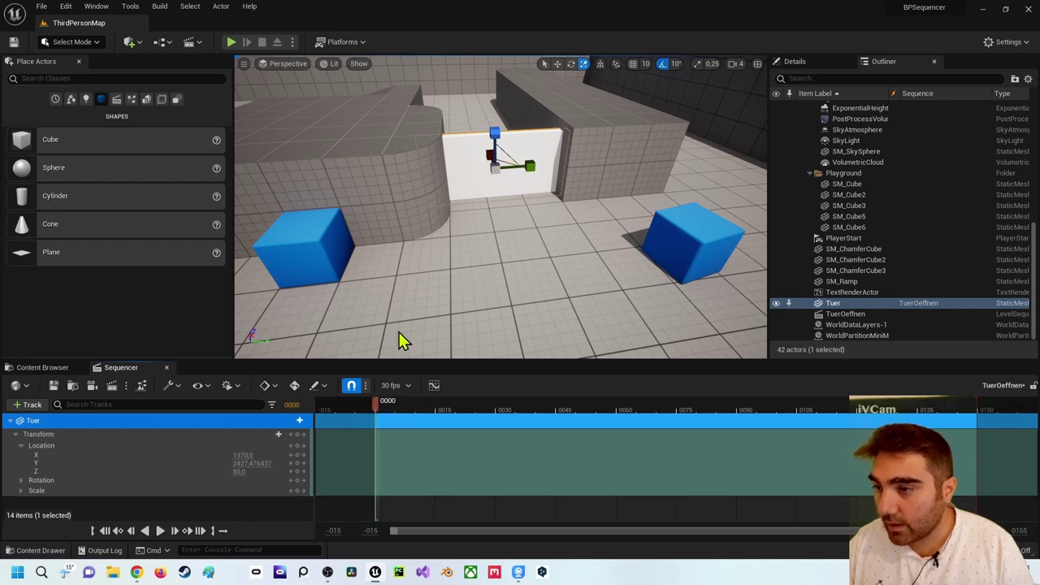
pyautogui.click(558, 64)
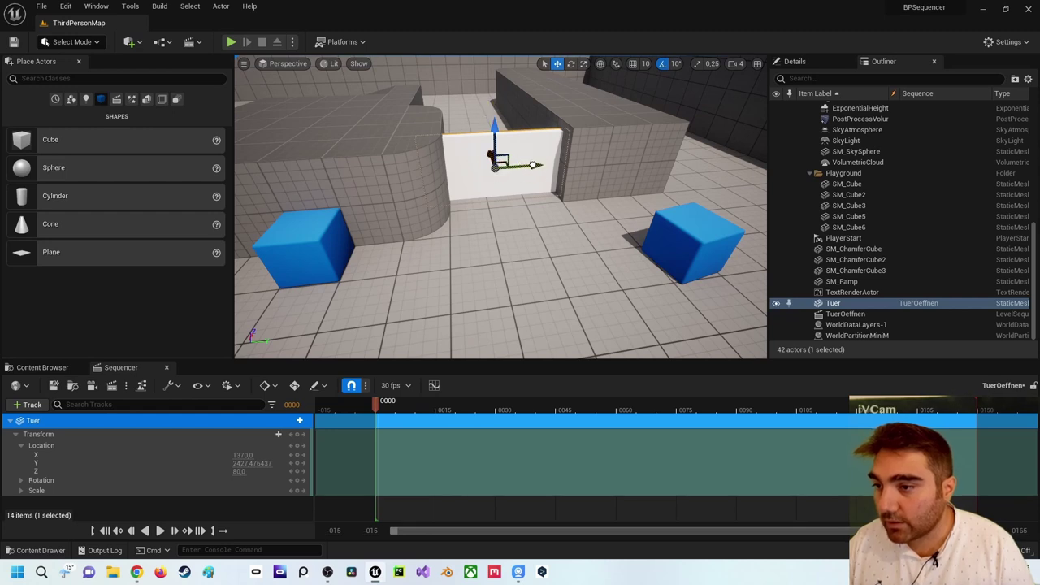
pyautogui.moveTo(532, 165)
pyautogui.mouseDown()
pyautogui.moveTo(422, 185)
pyautogui.moveTo(526, 173)
pyautogui.mouseUp()
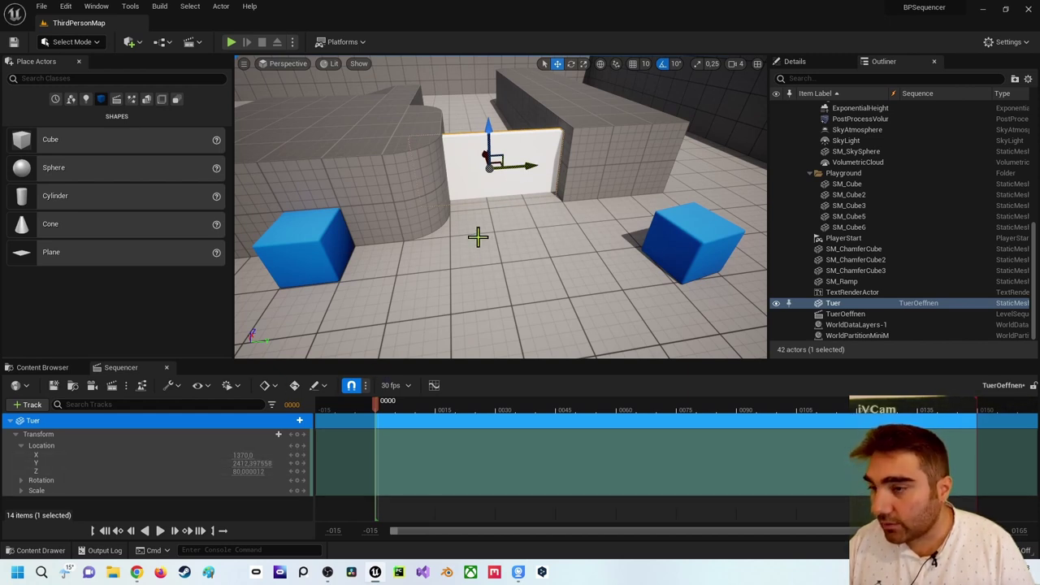
pyautogui.click(297, 464)
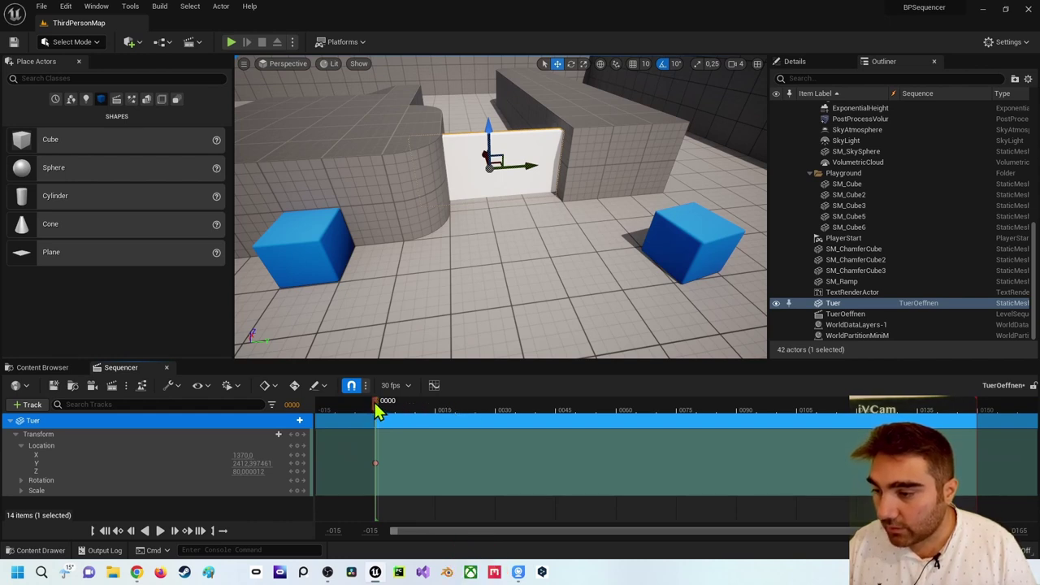
# Step: End the section at frame 60, key the door slid open at Y 2121.124512, and scrub to preview
pyautogui.moveTo(377, 412); pyautogui.dragTo(681, 415)
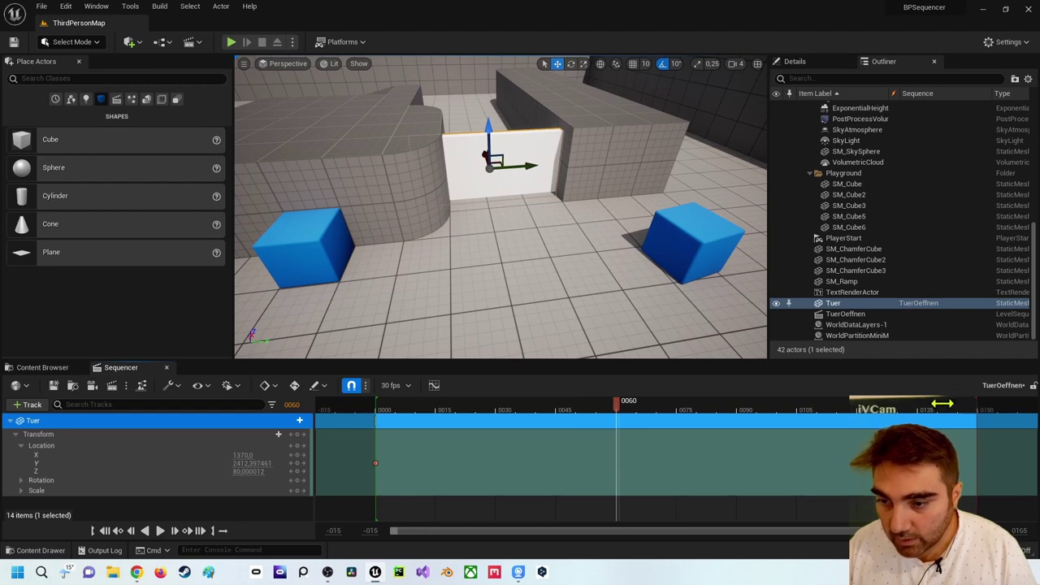
pyautogui.moveTo(942, 404); pyautogui.dragTo(624, 424)
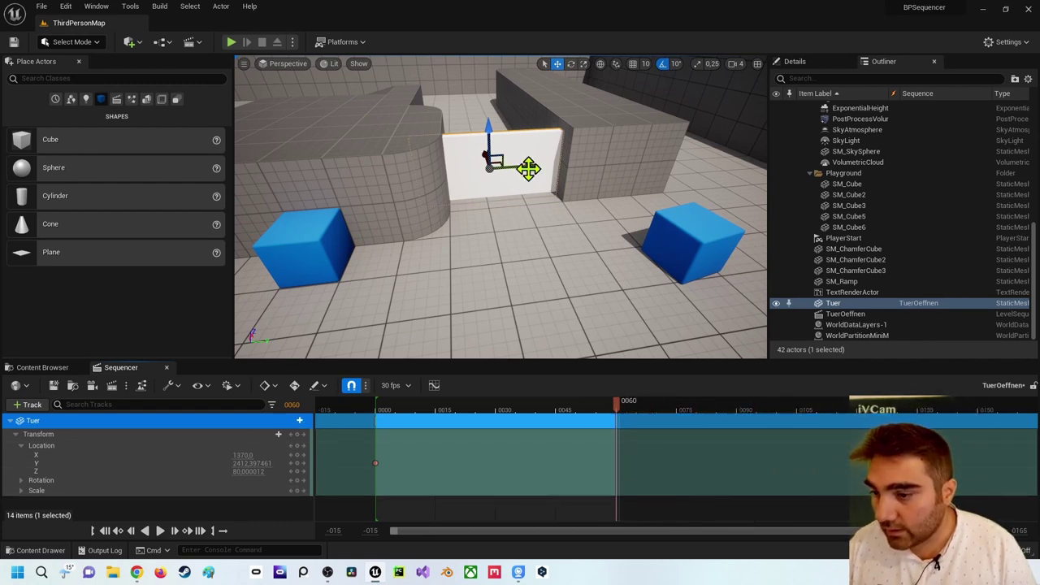
pyautogui.moveTo(528, 169); pyautogui.dragTo(416, 172)
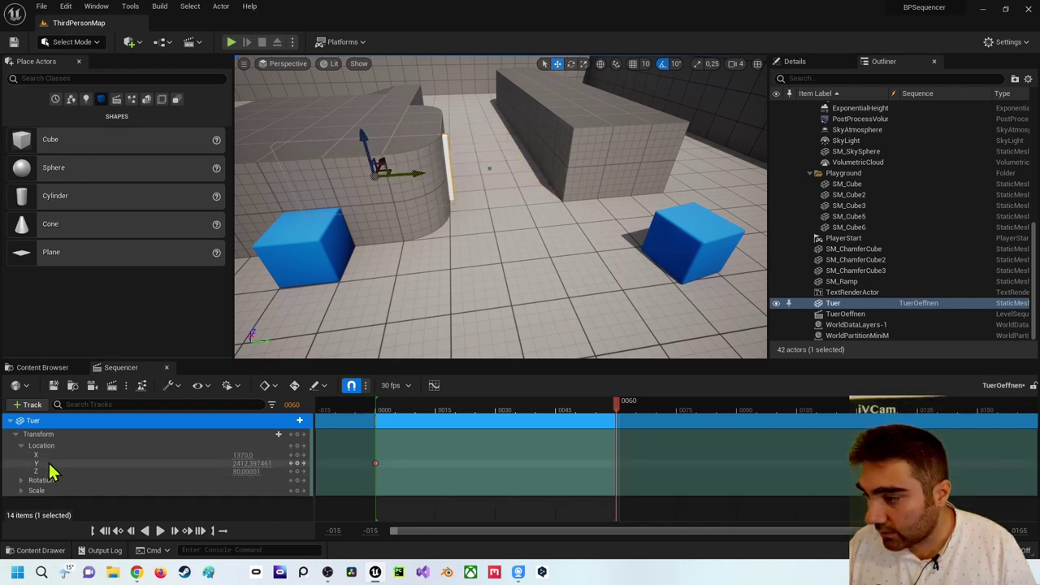
pyautogui.click(298, 470)
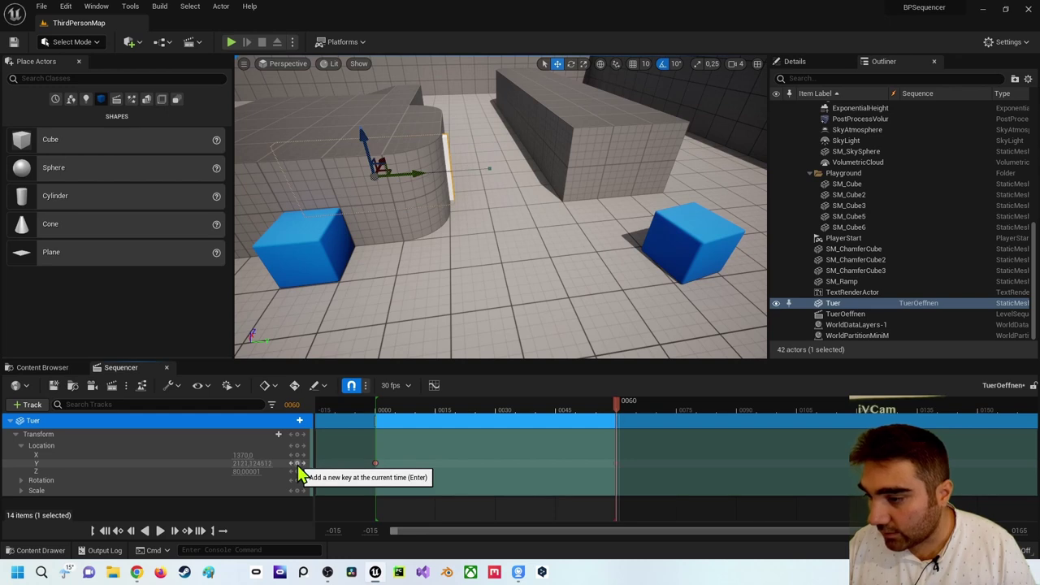
pyautogui.moveTo(619, 407); pyautogui.dragTo(379, 404)
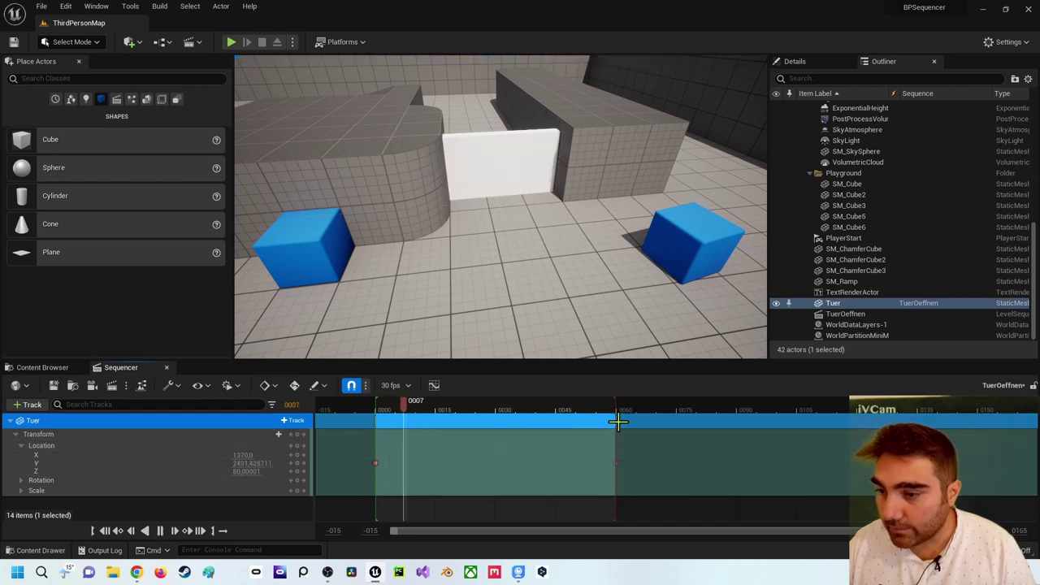
pyautogui.moveTo(494, 410); pyautogui.dragTo(377, 421)
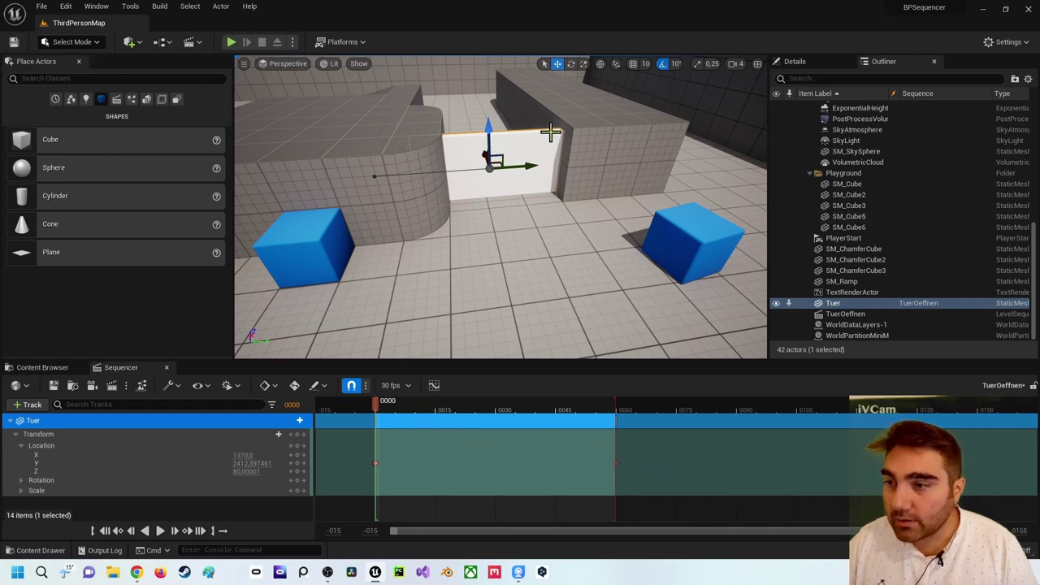
# Step: Collapse the Block01–03, Cylinder, Lighting and Playground folders, then select TuerOeffnen
pyautogui.scroll(-2, 656, 190)
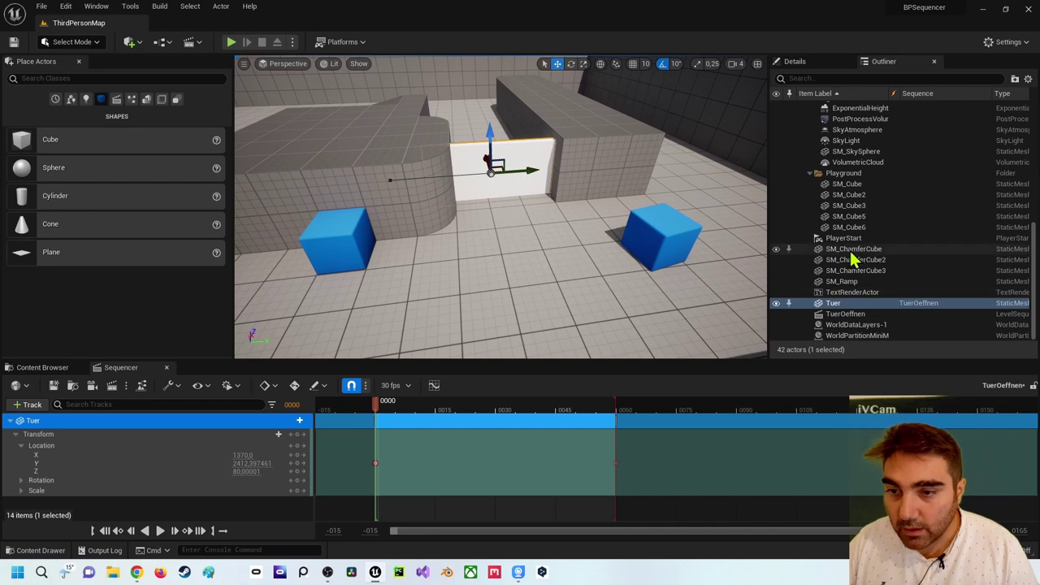
pyautogui.scroll(2, 847, 201)
pyautogui.scroll(2, 847, 199)
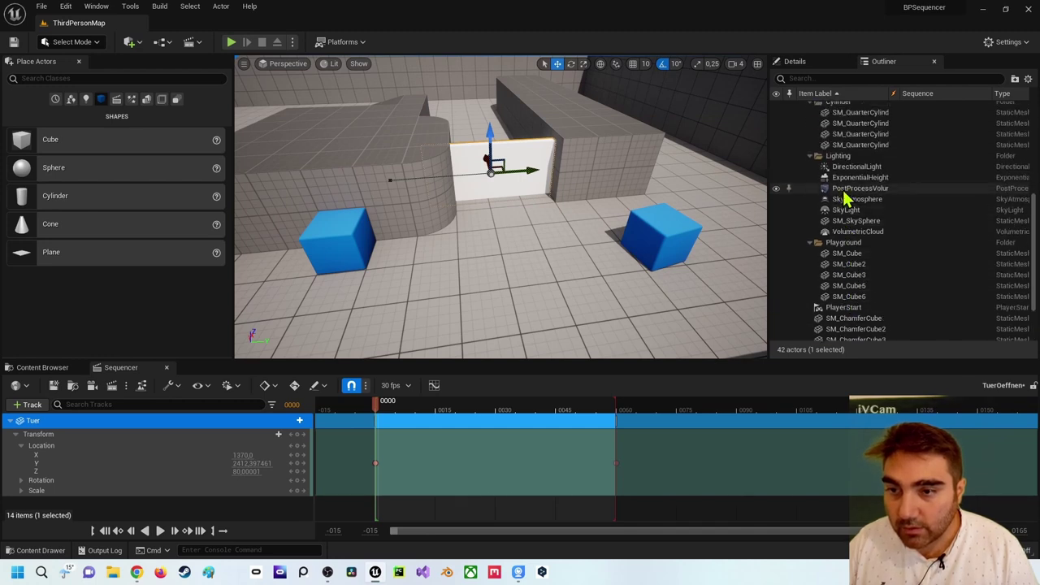
pyautogui.scroll(3, 843, 202)
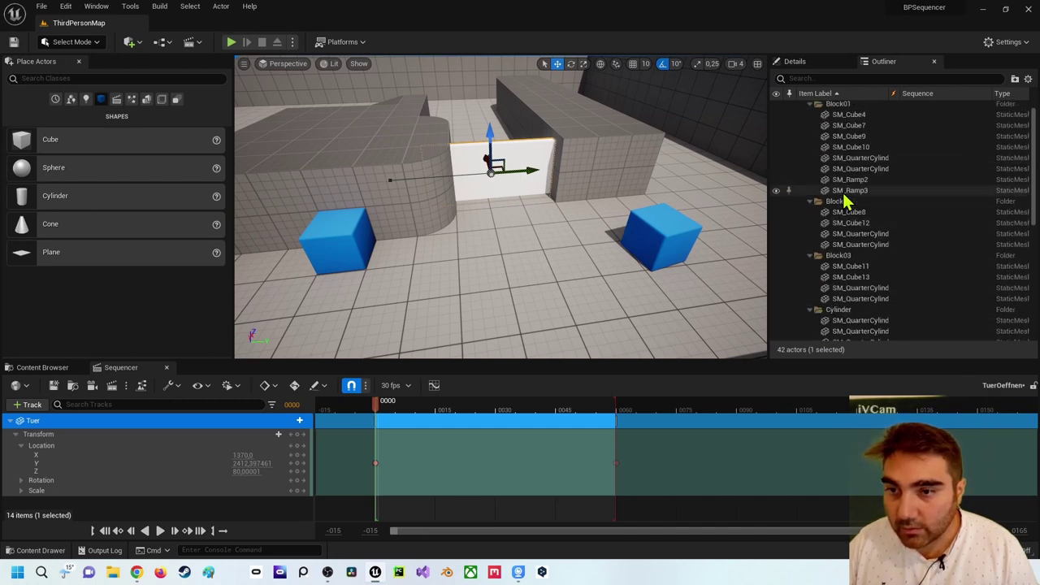
pyautogui.scroll(3, 843, 202)
pyautogui.click(810, 121)
pyautogui.click(810, 130)
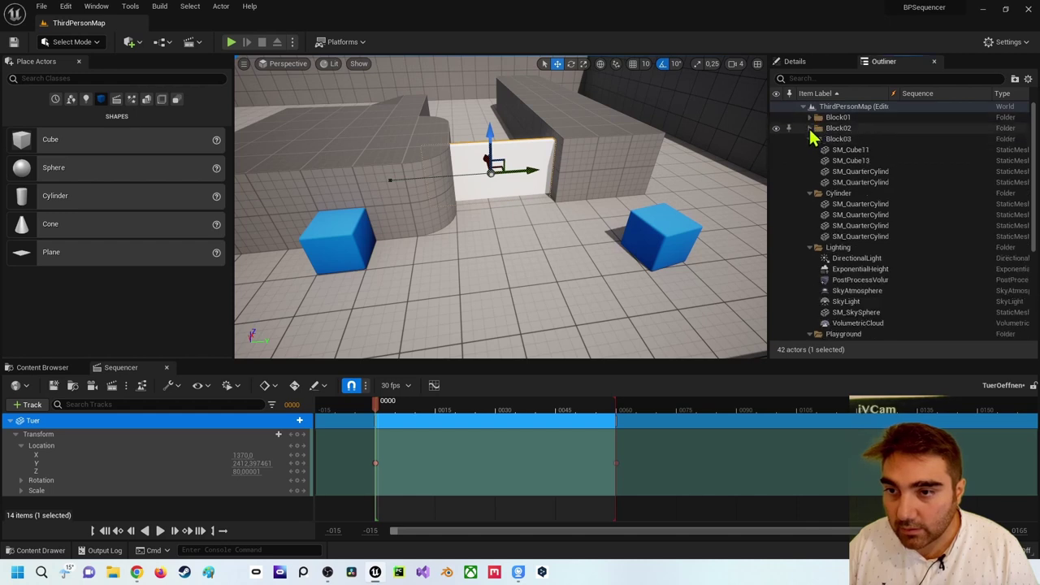
pyautogui.click(810, 141)
pyautogui.click(810, 151)
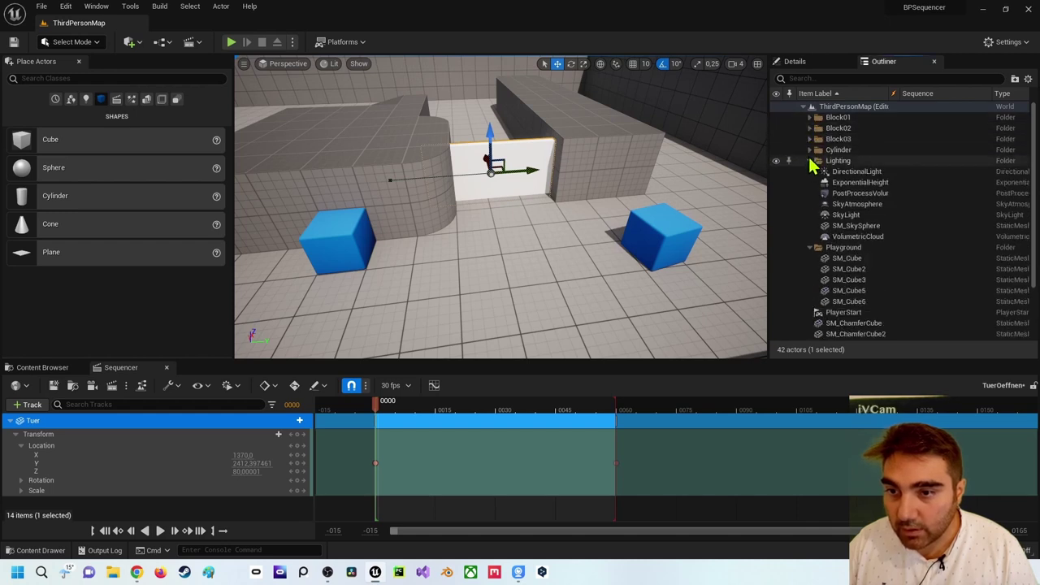
pyautogui.click(810, 162)
pyautogui.click(810, 172)
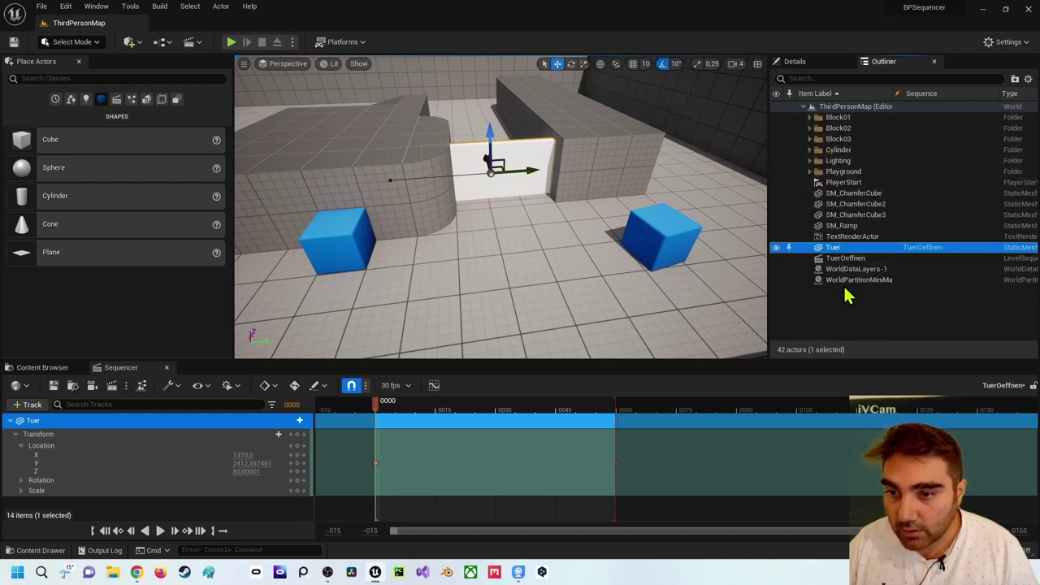
pyautogui.click(846, 258)
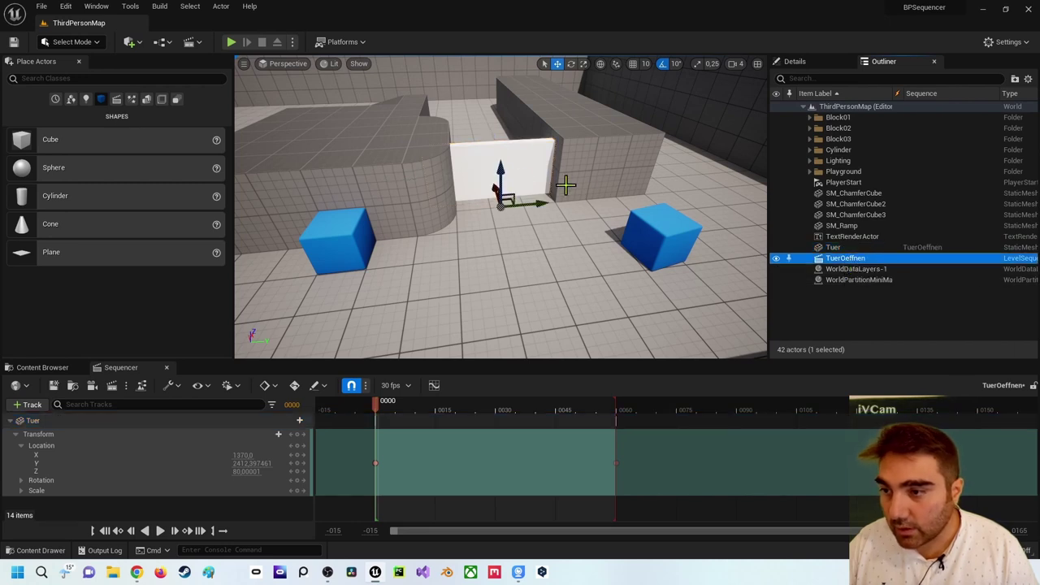
pyautogui.moveTo(498, 179)
pyautogui.mouseDown()
pyautogui.moveTo(496, 154)
pyautogui.moveTo(514, 225)
pyautogui.mouseUp()
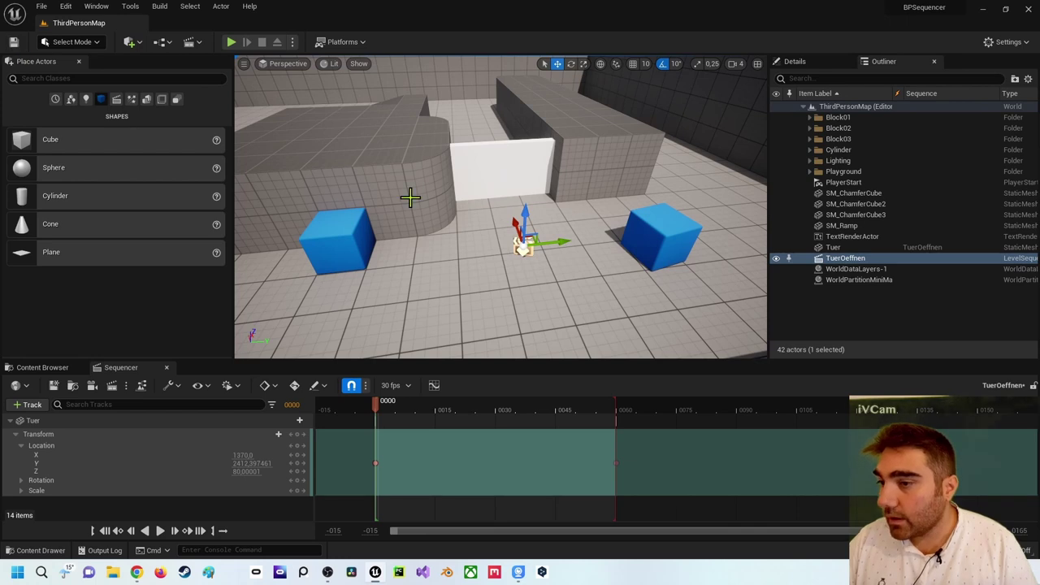
# Step: Search Place Actors for 'trigger' and drop a Trigger Box in front of the door
pyautogui.moveTo(412, 195); pyautogui.dragTo(421, 190, button='right')
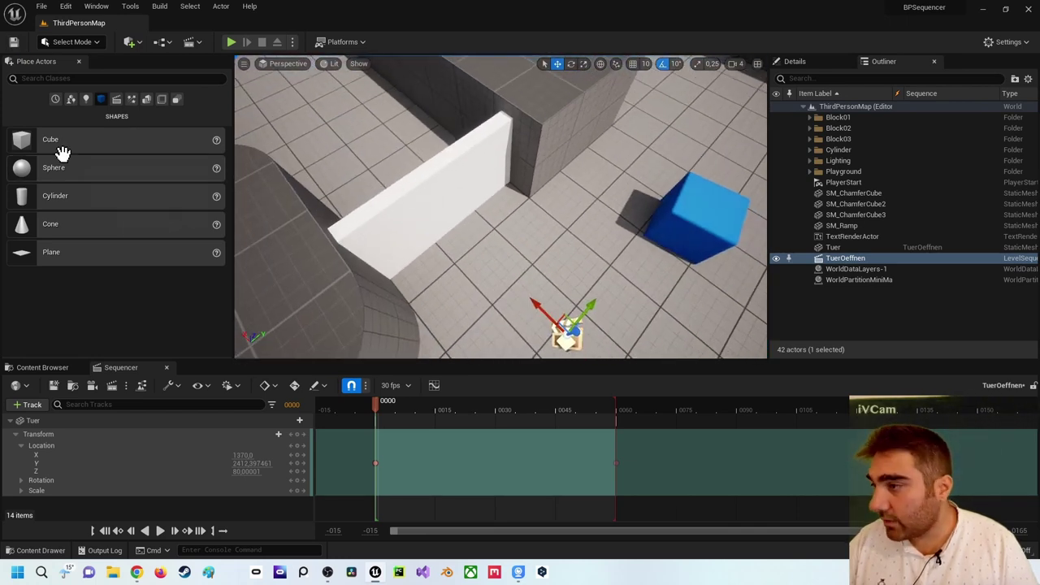
pyautogui.click(72, 79)
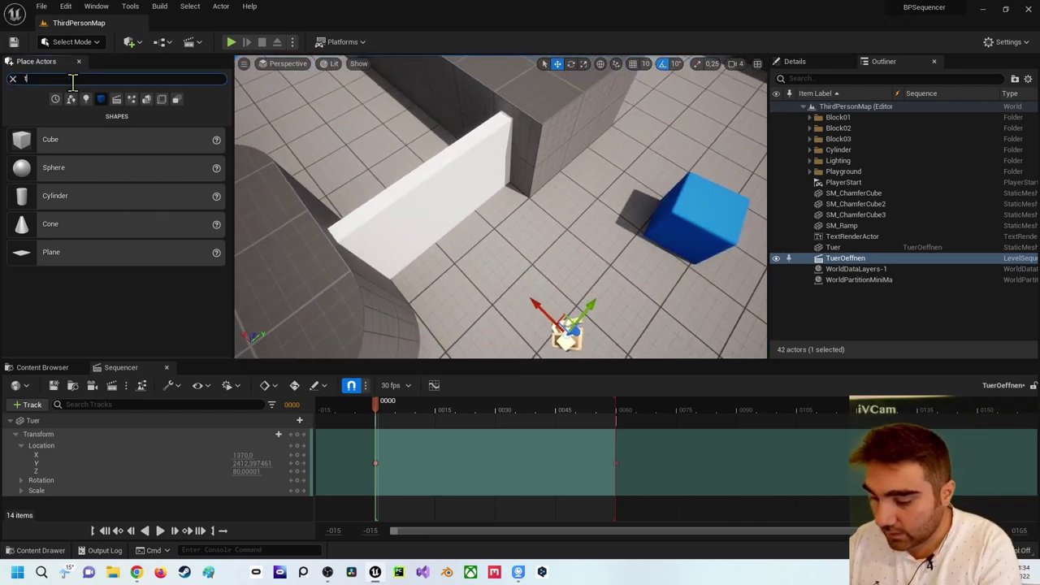
pyautogui.write('trigger')
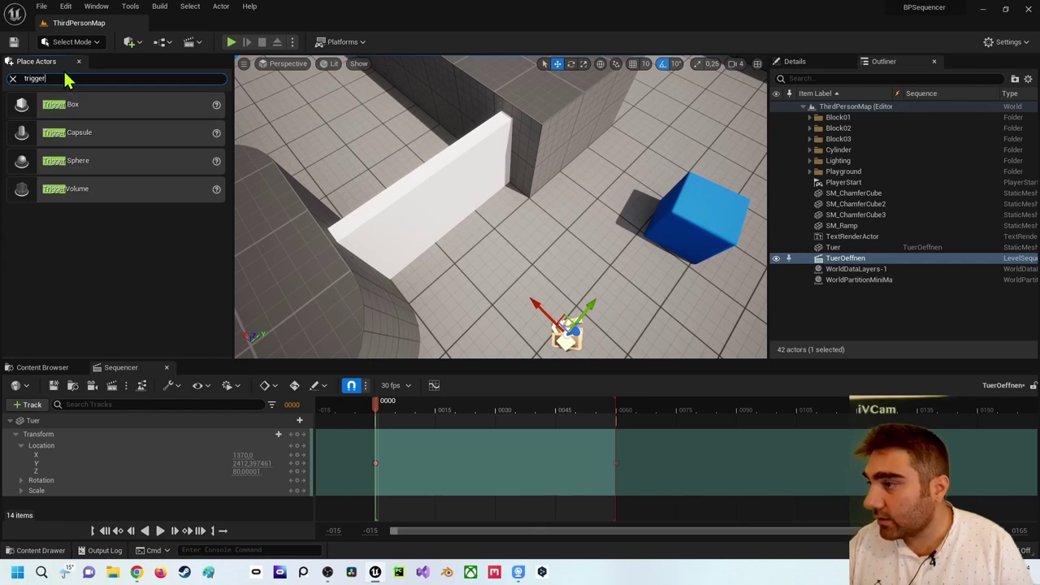
pyautogui.moveTo(70, 104); pyautogui.dragTo(473, 236)
# Step: Enlarge the trigger box up to the wall's top and move it against the door
pyautogui.moveTo(473, 236)
pyautogui.mouseDown(button='right')
pyautogui.moveTo(586, 276)
pyautogui.moveTo(484, 252)
pyautogui.mouseUp(button='right')
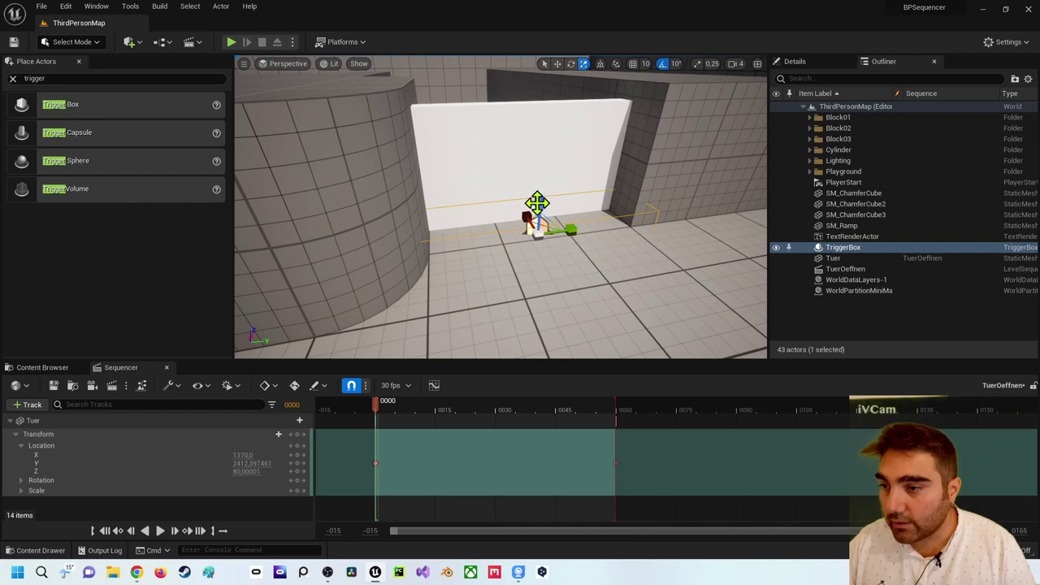
pyautogui.moveTo(540, 207); pyautogui.dragTo(542, 201)
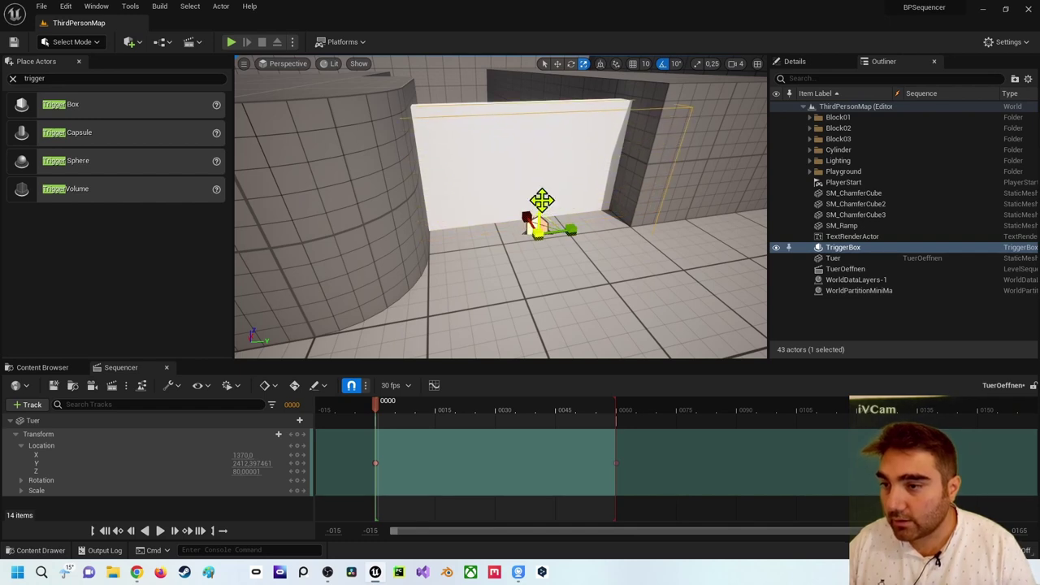
pyautogui.moveTo(563, 281); pyautogui.dragTo(544, 211, button='right')
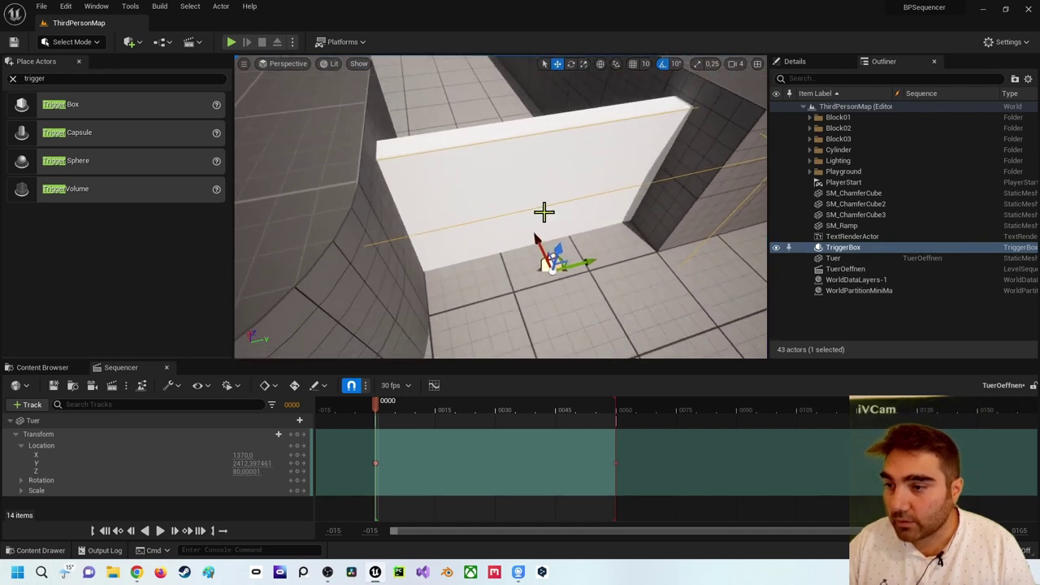
pyautogui.press('e')
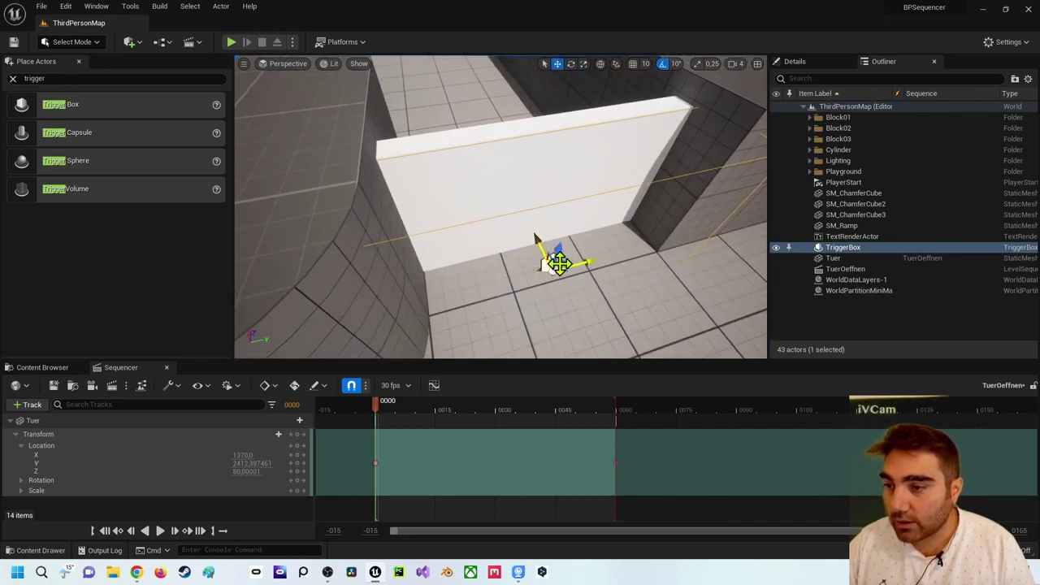
pyautogui.moveTo(539, 245)
pyautogui.mouseDown()
pyautogui.moveTo(510, 219)
pyautogui.moveTo(535, 237)
pyautogui.moveTo(524, 273)
pyautogui.mouseUp()
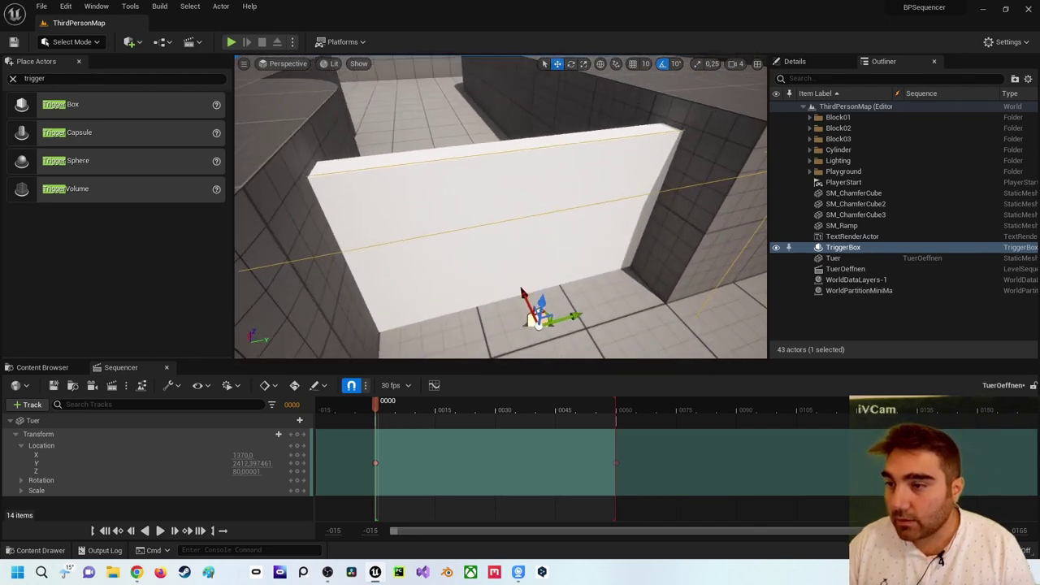
# Step: Open the Level Blueprint of ThirdPersonMap
pyautogui.click(164, 43)
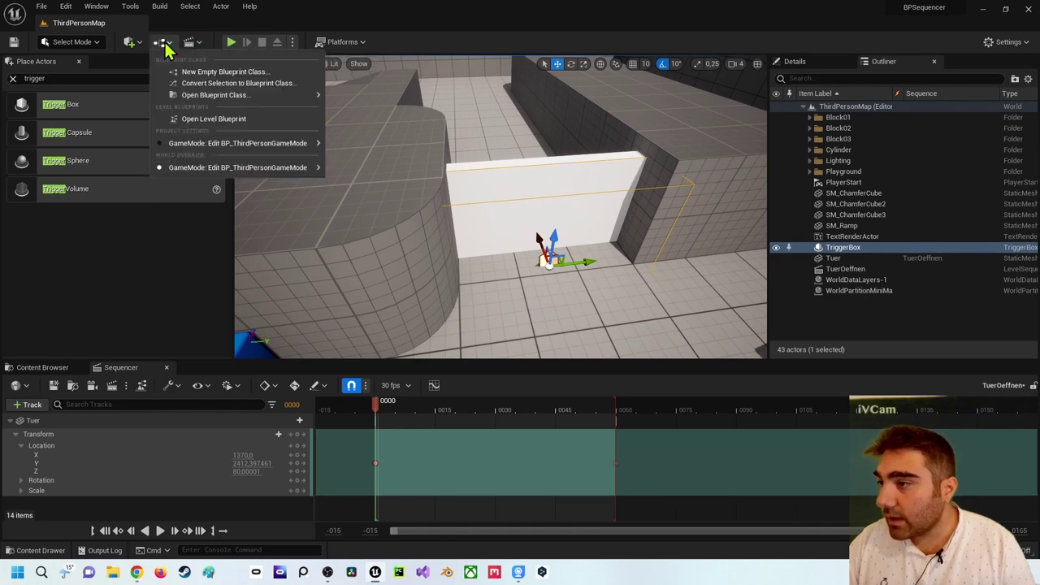
pyautogui.click(200, 119)
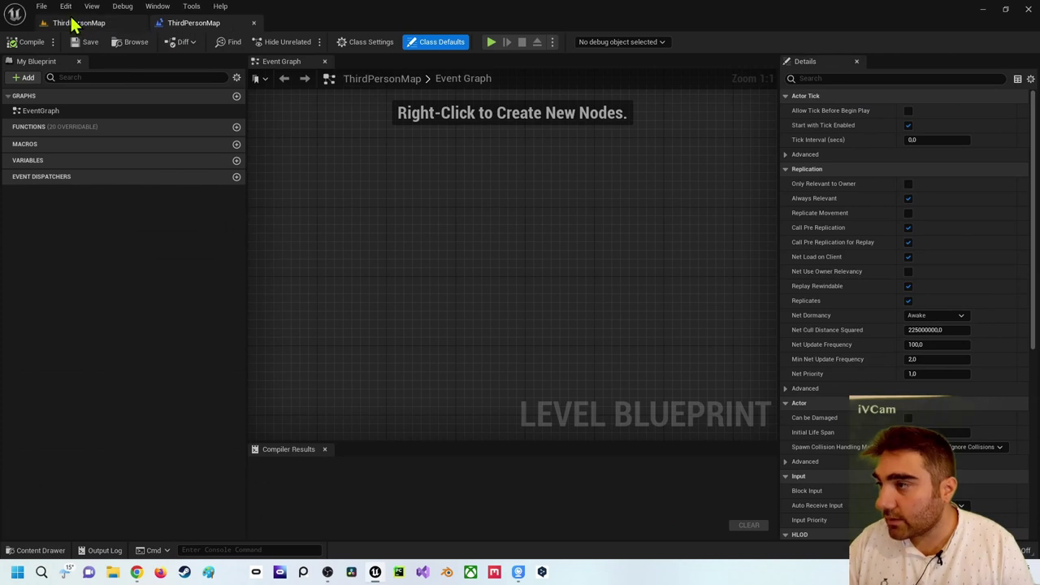
pyautogui.click(71, 23)
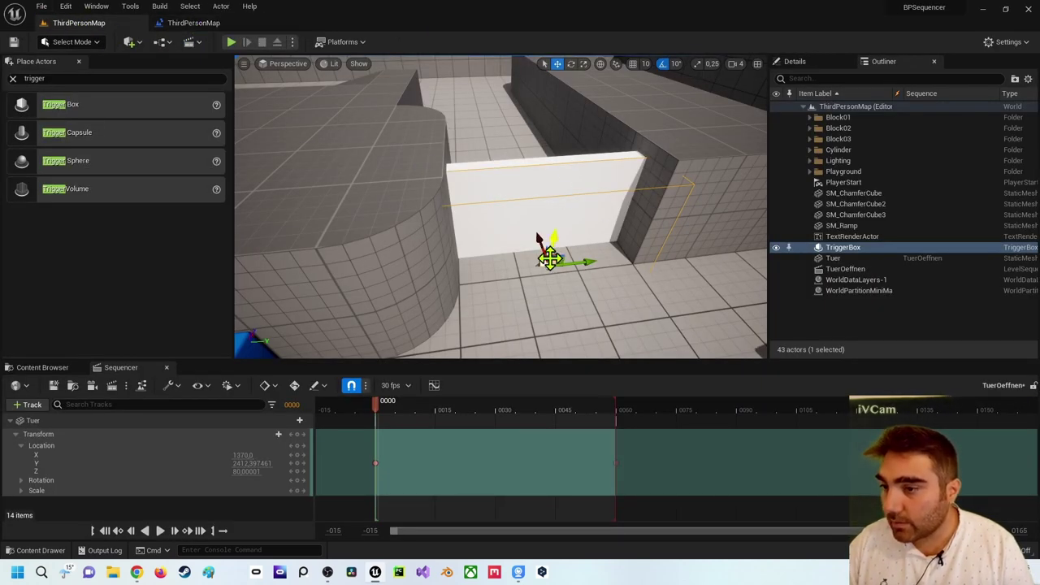
pyautogui.click(193, 23)
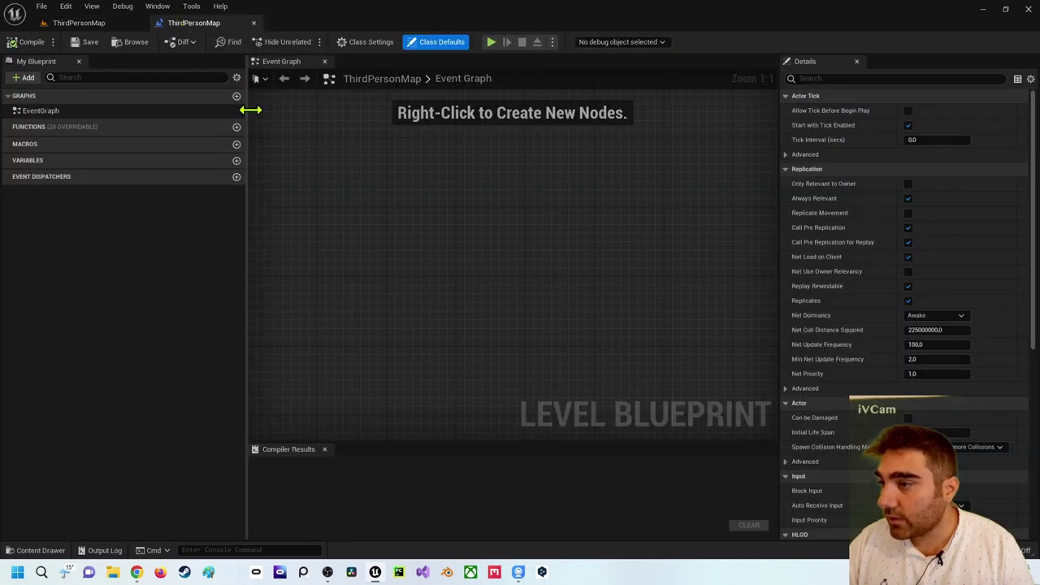
# Step: Add an On Actor Begin Overlap event for the TriggerBox to the event graph
pyautogui.rightClick(374, 202)
pyautogui.click(380, 227)
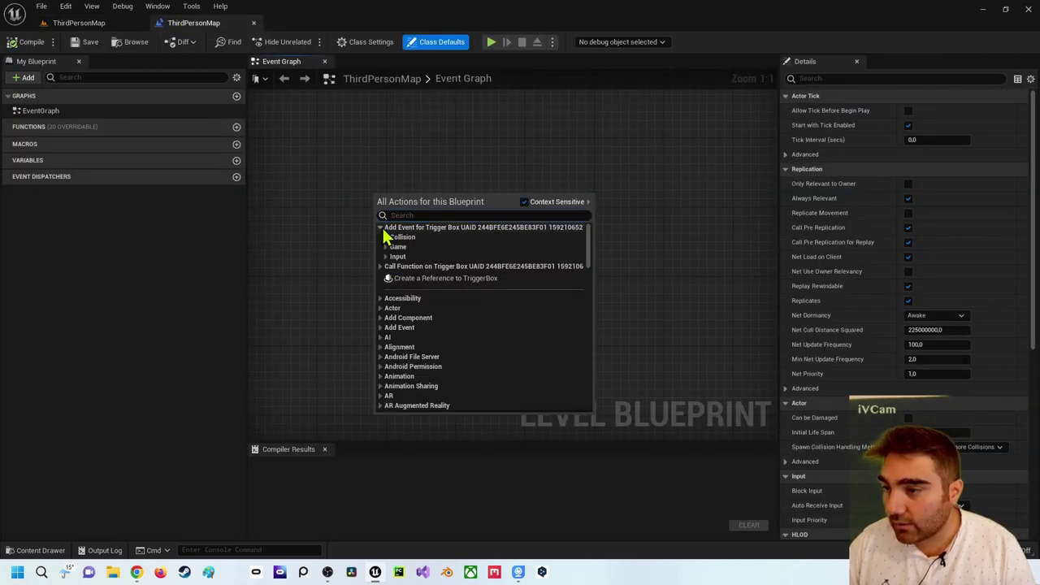
pyautogui.click(385, 236)
pyautogui.click(419, 249)
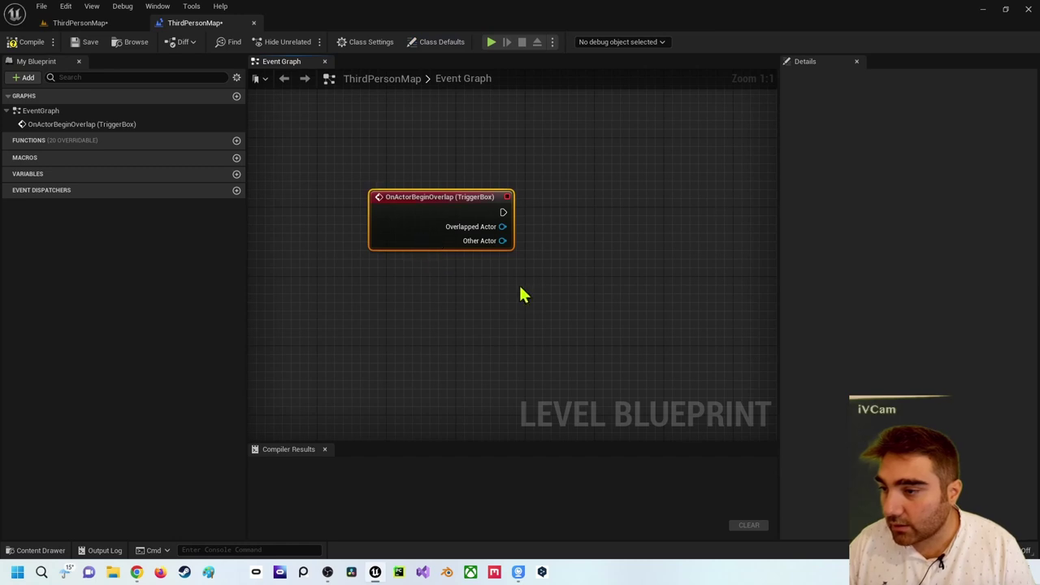
pyautogui.moveTo(522, 294); pyautogui.dragTo(437, 257, button='right')
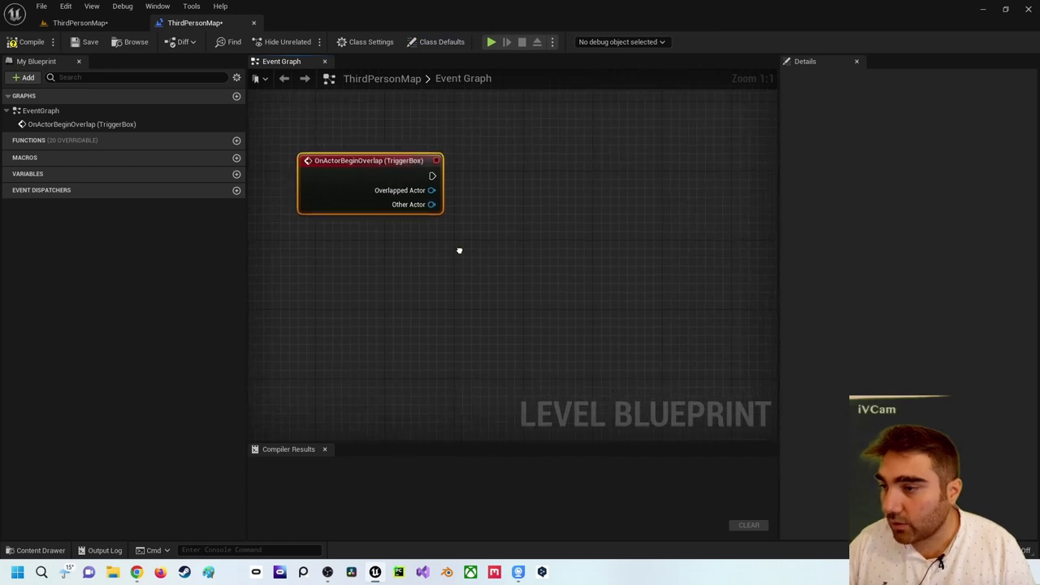
pyautogui.click(97, 23)
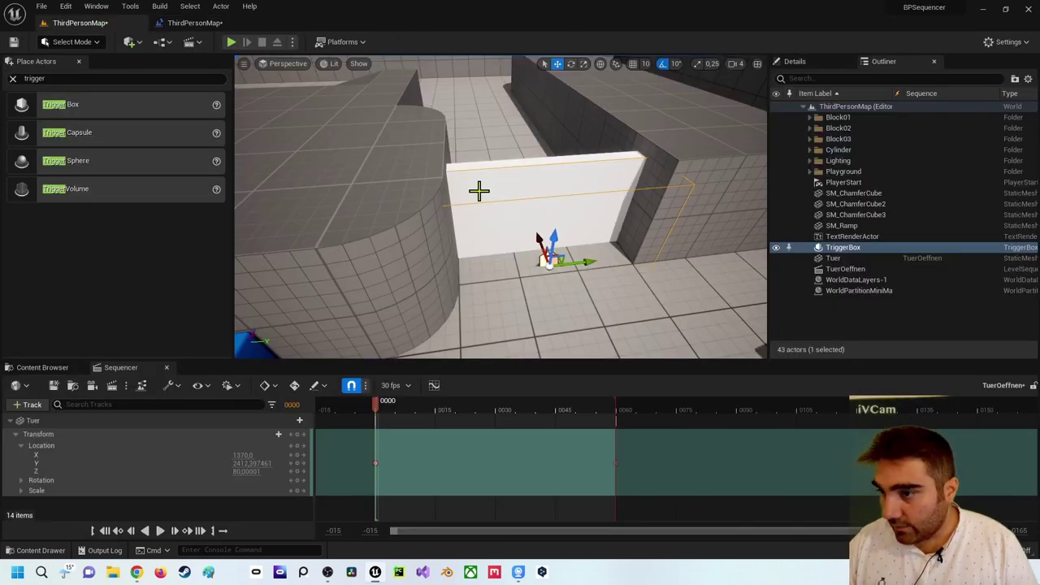
# Step: With TuerOeffnen selected, create a reference to it from the Level Blueprint graph's action menu
pyautogui.click(512, 172)
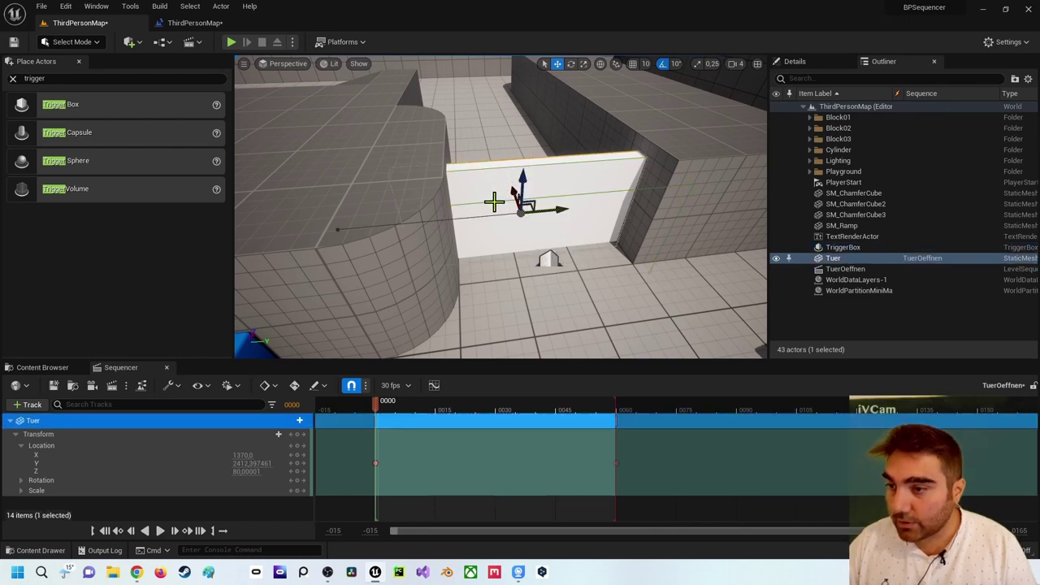
pyautogui.click(845, 269)
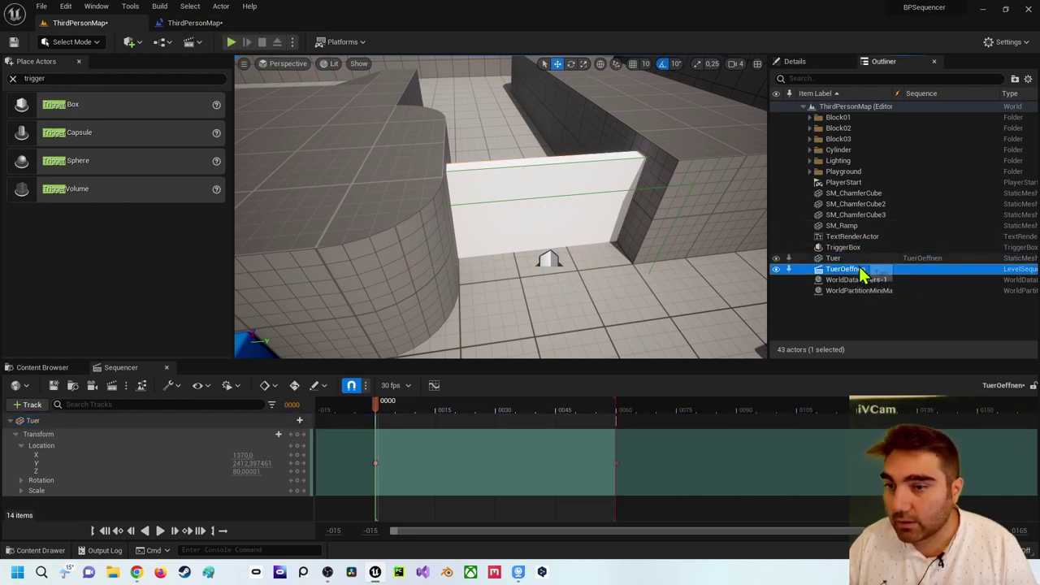
pyautogui.scroll(-3, 643, 264)
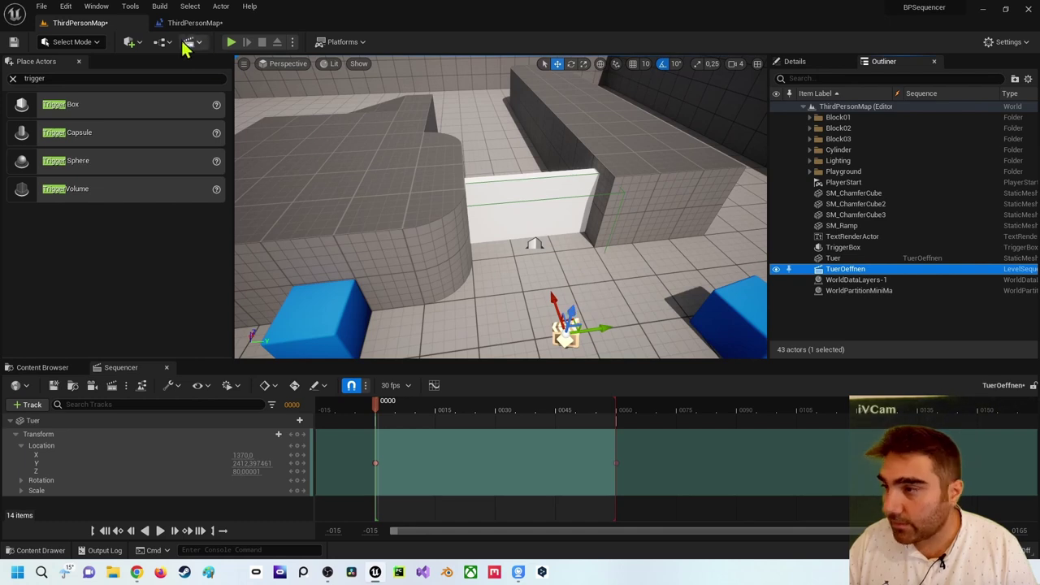
pyautogui.click(199, 23)
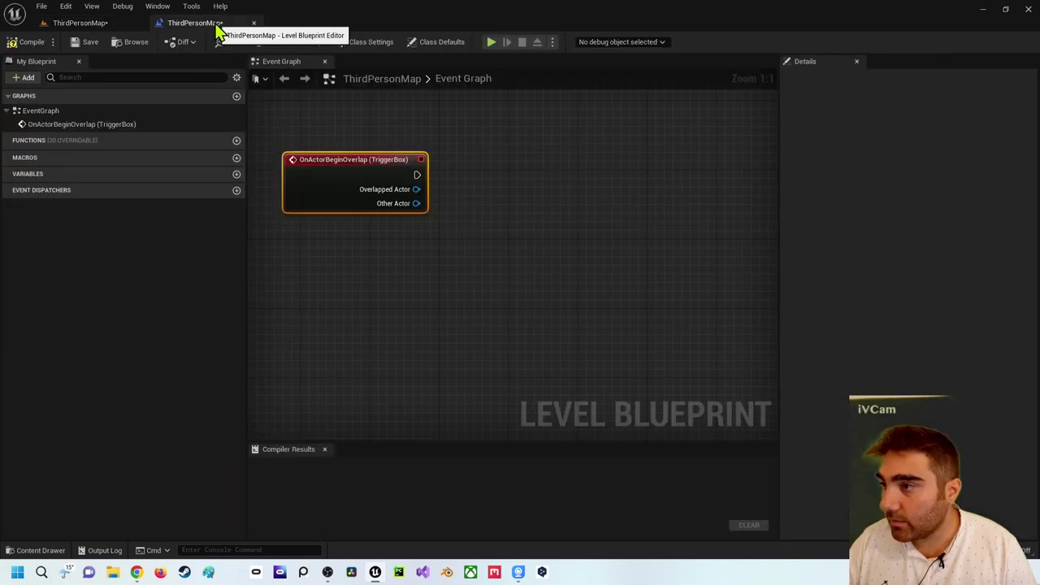
pyautogui.rightClick(349, 280)
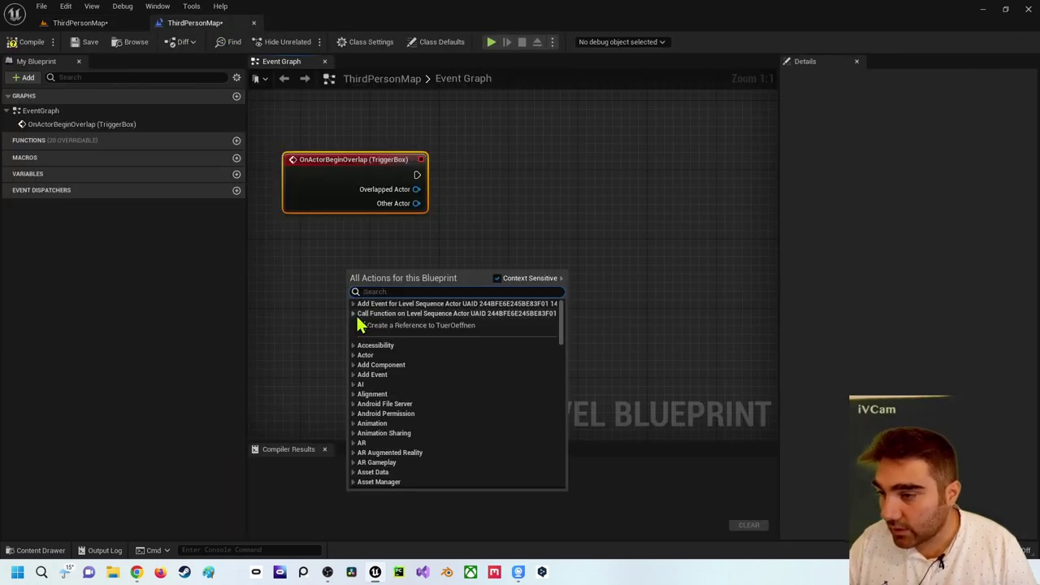
pyautogui.click(382, 325)
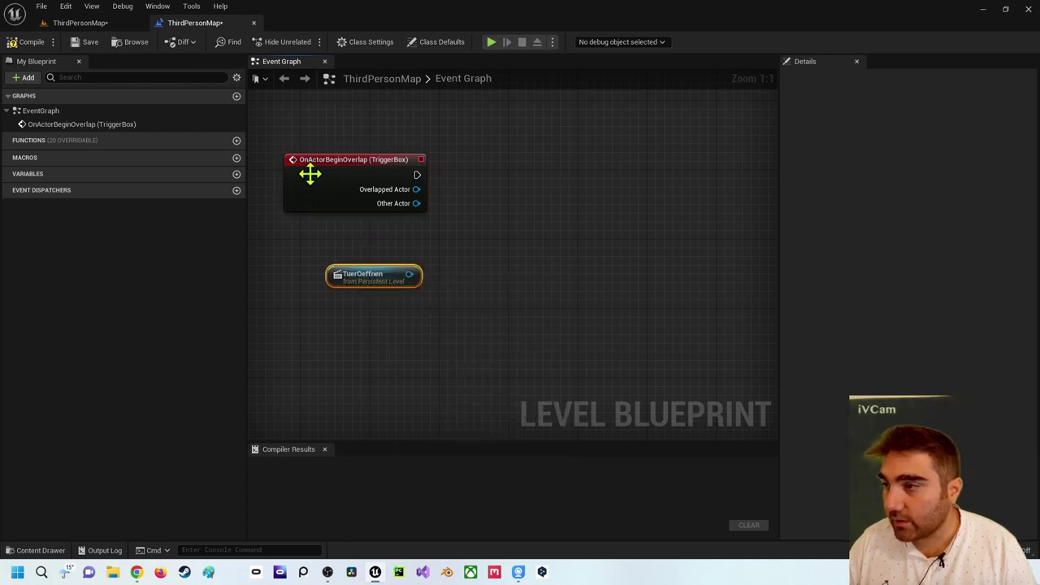
# Step: Float the Level Blueprint over the level, drag TuerOeffnen into the graph, then dock it back
pyautogui.click(122, 24)
pyautogui.click(201, 26)
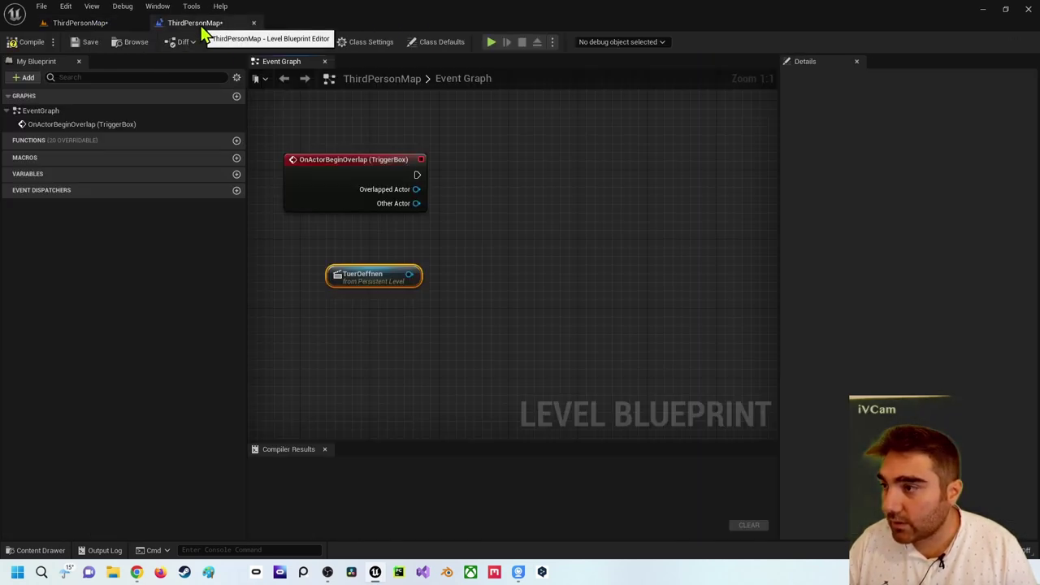
pyautogui.moveTo(202, 26); pyautogui.dragTo(299, 153)
pyautogui.click(845, 269)
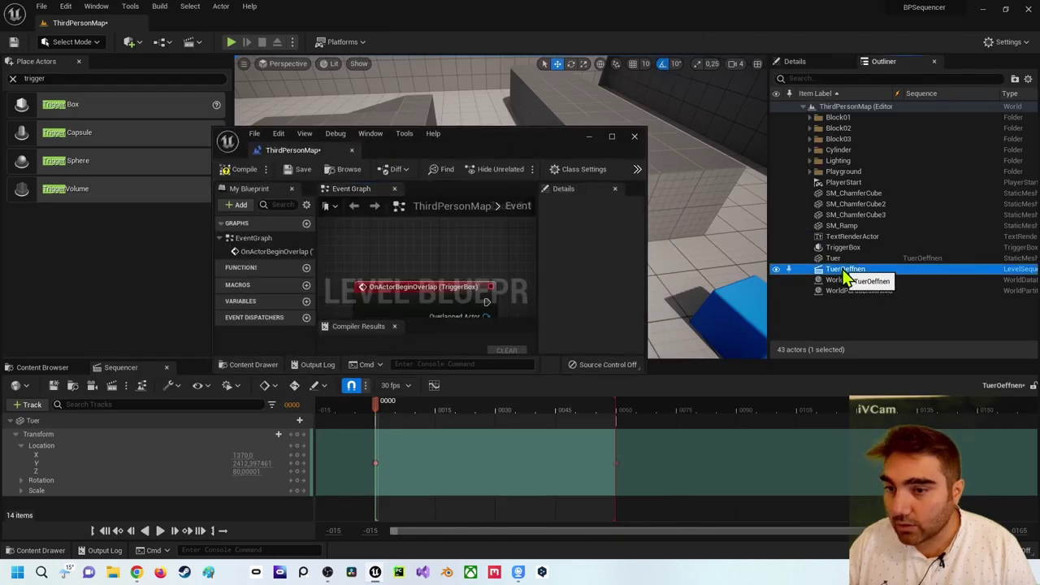
pyautogui.moveTo(844, 277); pyautogui.dragTo(448, 244)
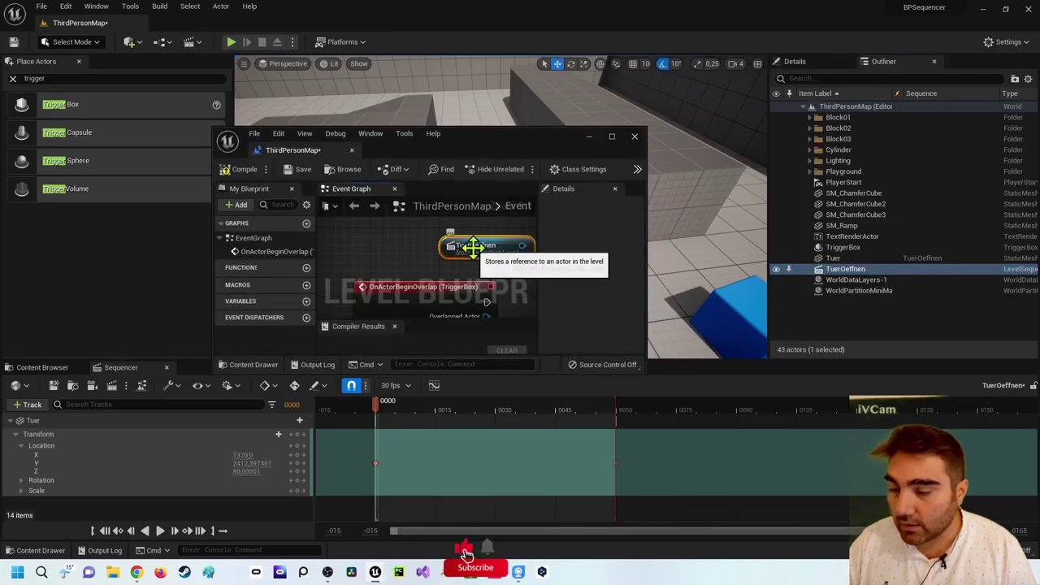
pyautogui.moveTo(292, 150); pyautogui.dragTo(214, 29)
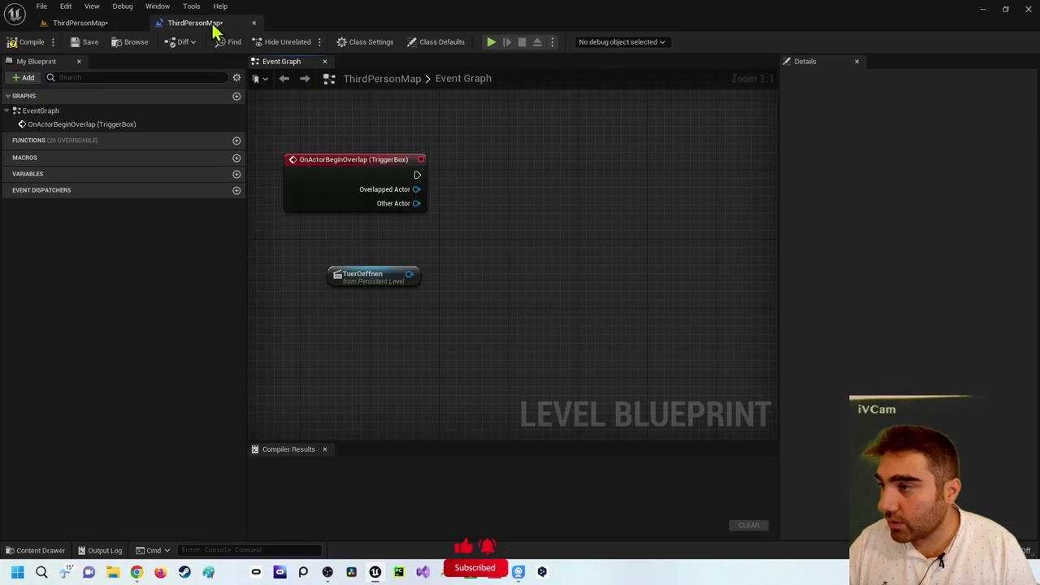
# Step: From the TuerOeffnen reference, search 'play' and add Play for its Sequence Player
pyautogui.rightClick(474, 254)
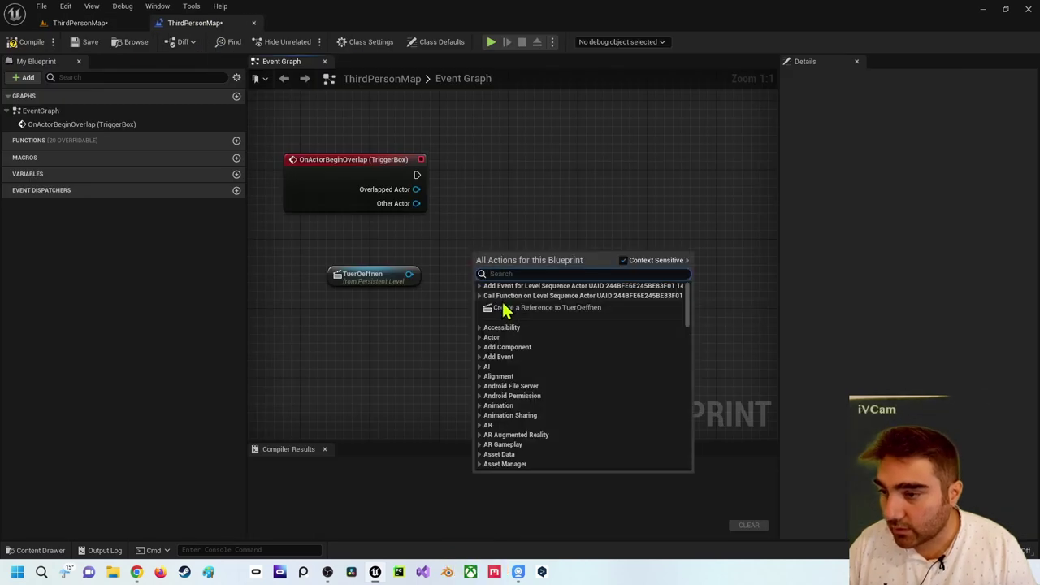
pyautogui.moveTo(485, 213); pyautogui.dragTo(465, 182, button='right')
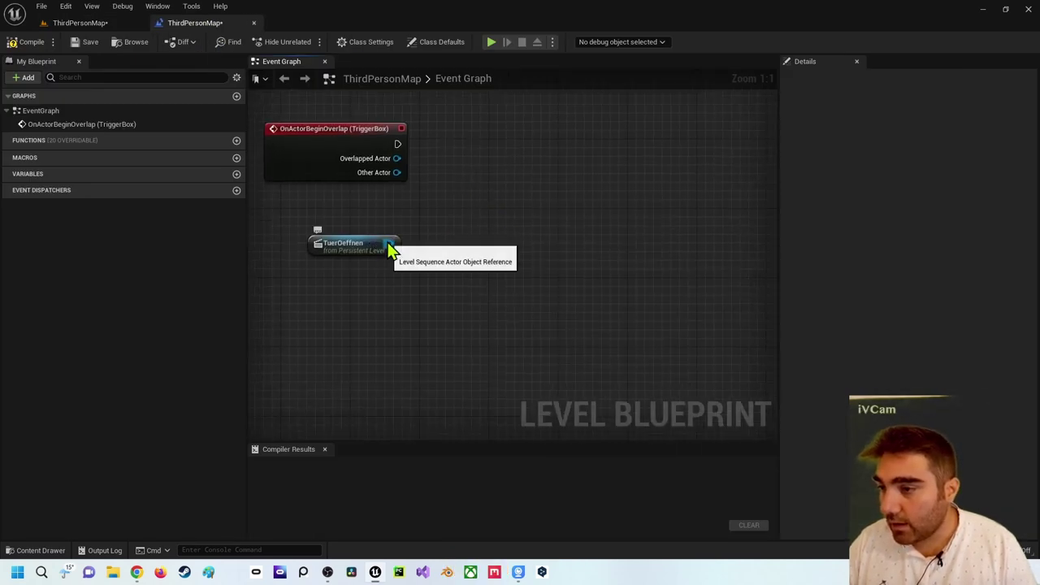
pyautogui.moveTo(390, 243); pyautogui.dragTo(499, 166)
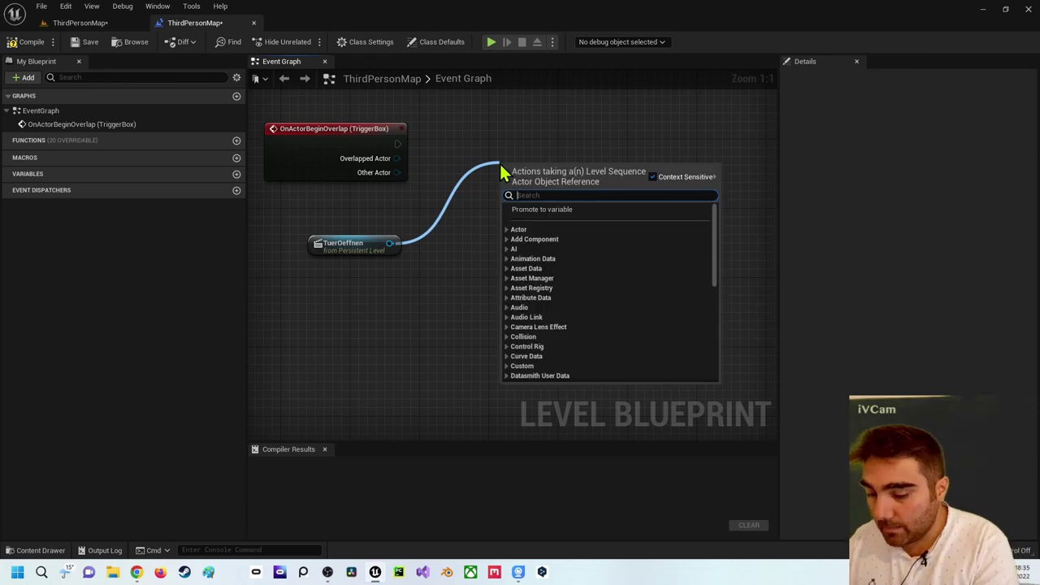
pyautogui.write('play')
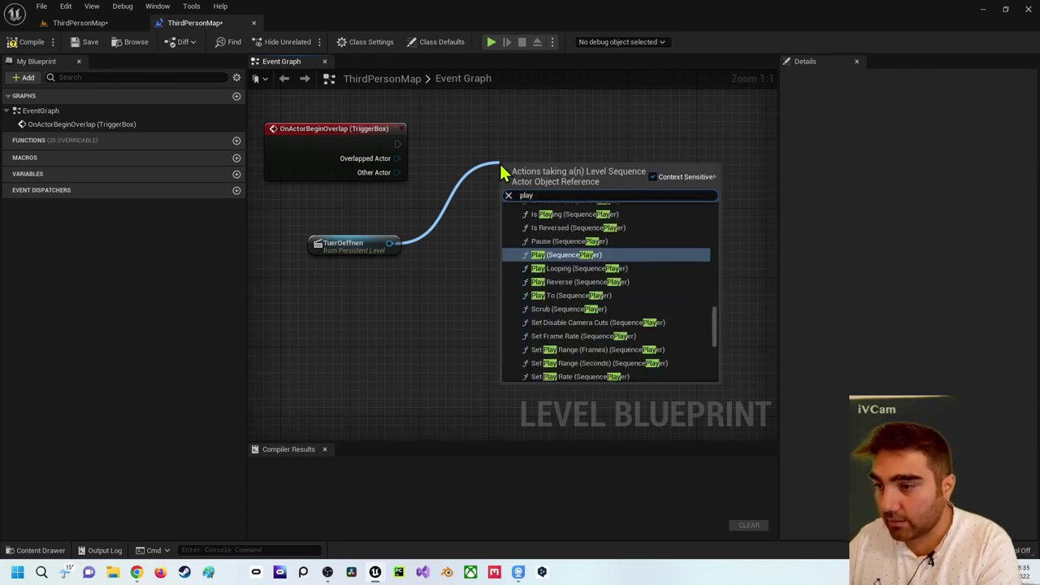
pyautogui.click(571, 258)
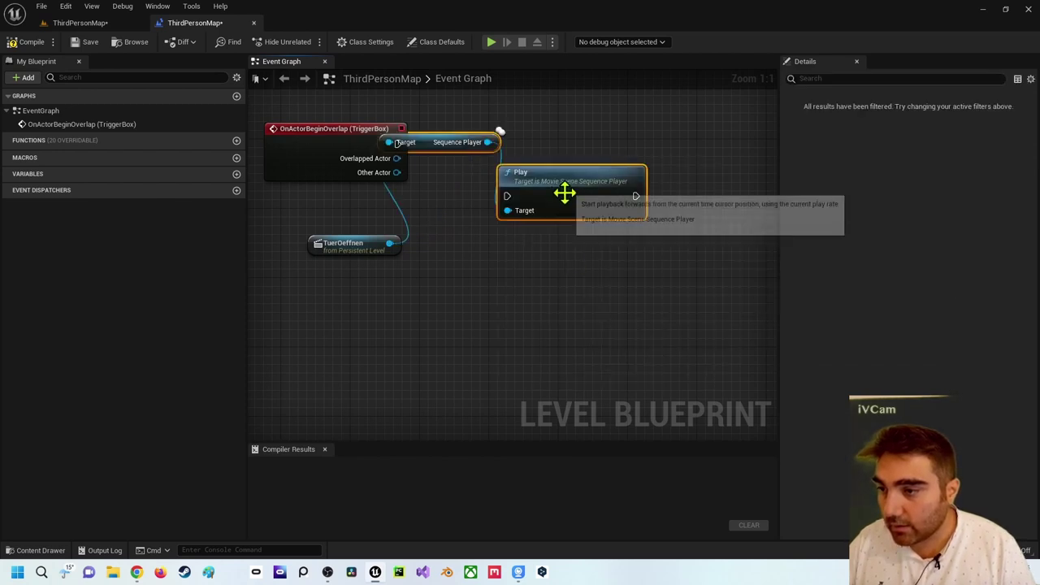
# Step: Line the Play node up with OnActorBeginOverlap and wire the event's exec pin into it
pyautogui.moveTo(564, 197); pyautogui.dragTo(620, 297)
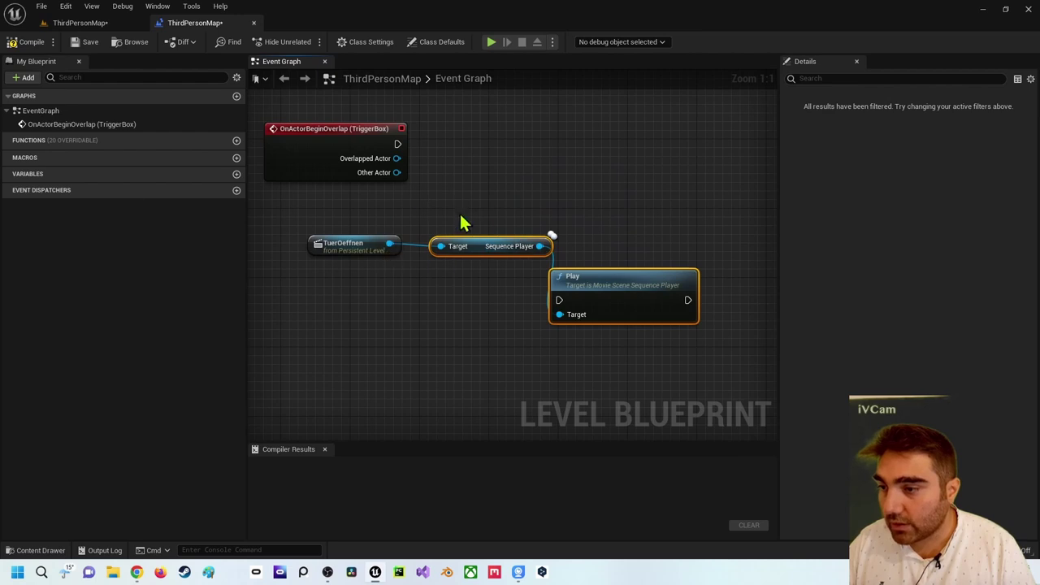
pyautogui.moveTo(643, 277); pyautogui.dragTo(638, 146)
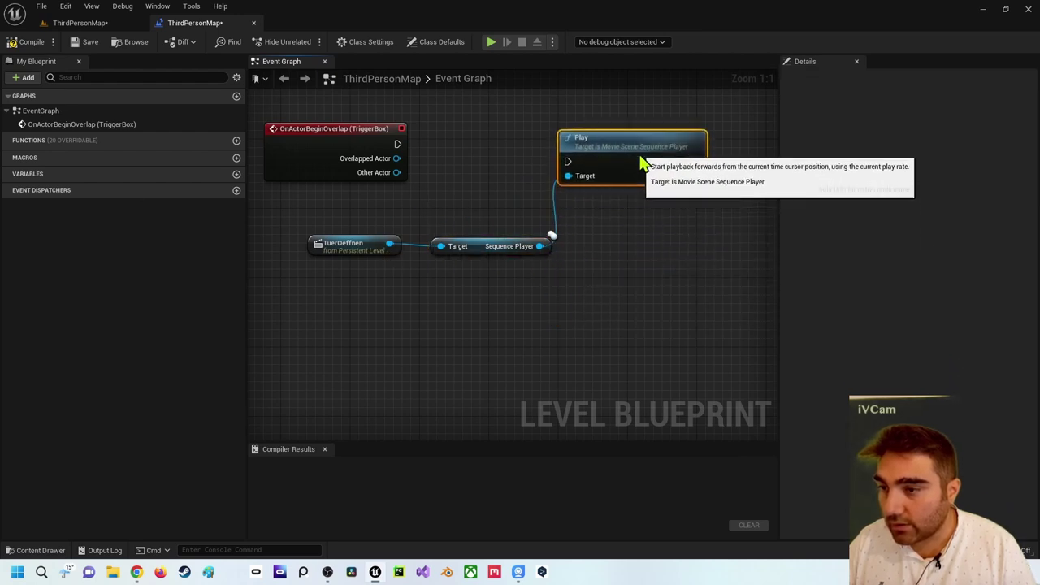
pyautogui.click(431, 163)
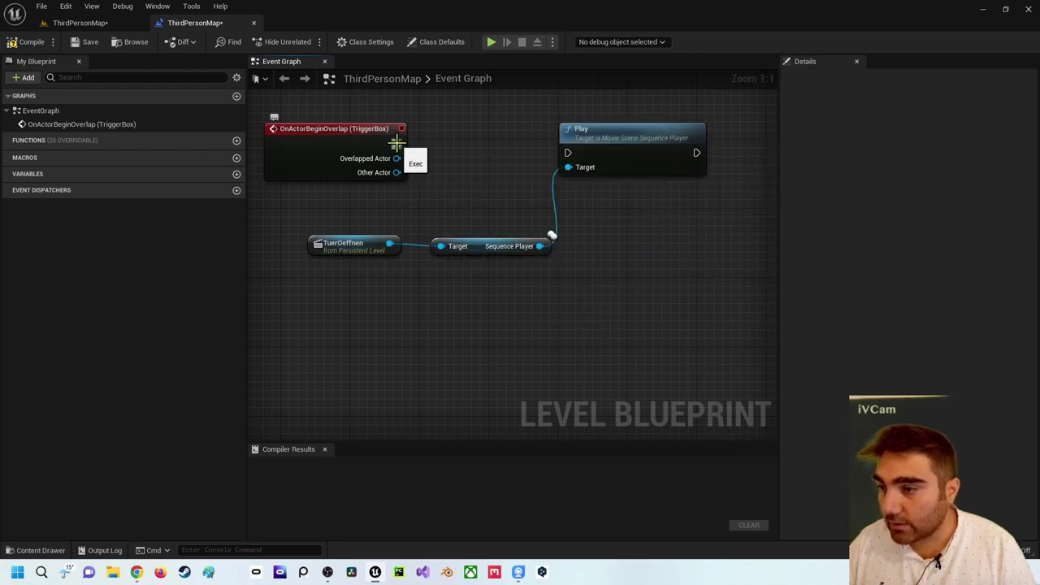
pyautogui.moveTo(397, 144); pyautogui.dragTo(621, 148)
pyautogui.click(590, 308)
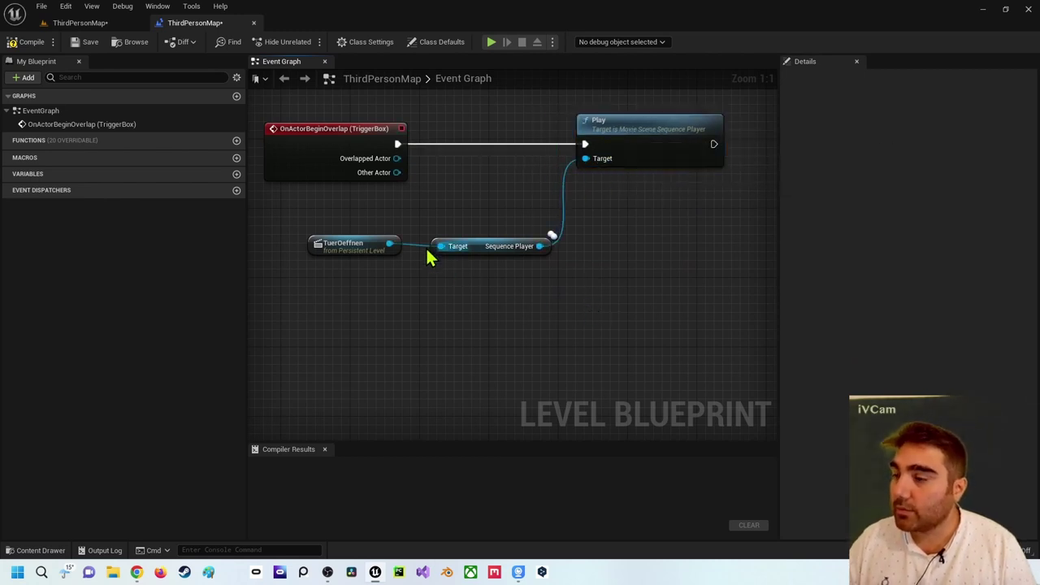
# Step: Compile the Level Blueprint, then run the level as a Standalone Game and stop it with Esc
pyautogui.click(11, 45)
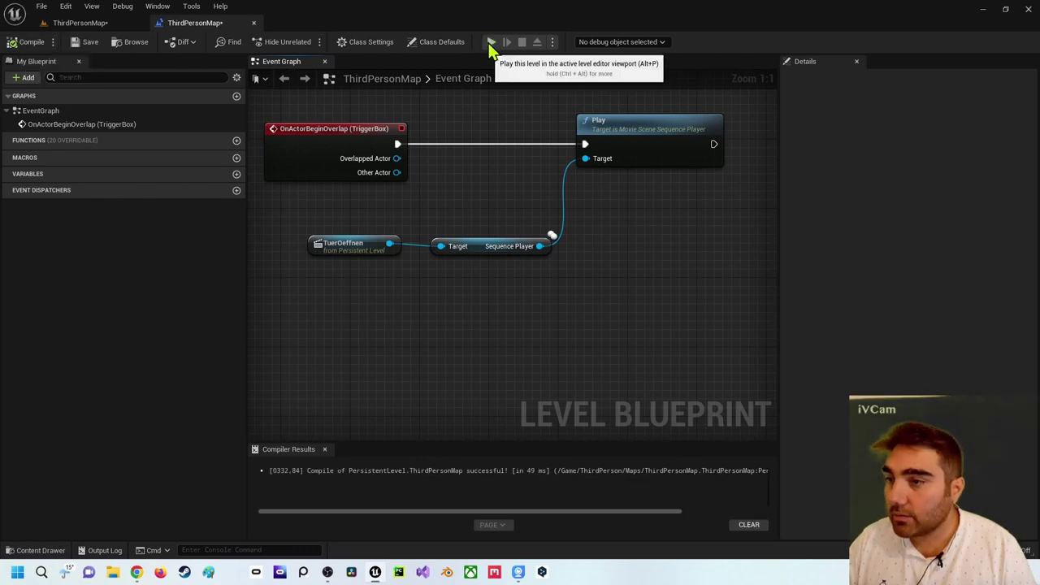
pyautogui.click(553, 44)
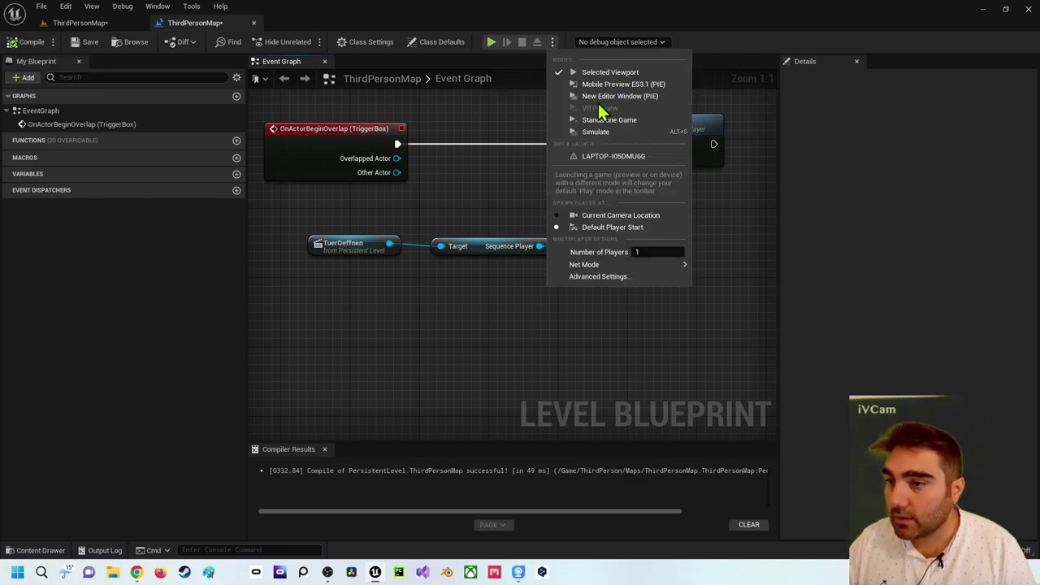
pyautogui.click(601, 97)
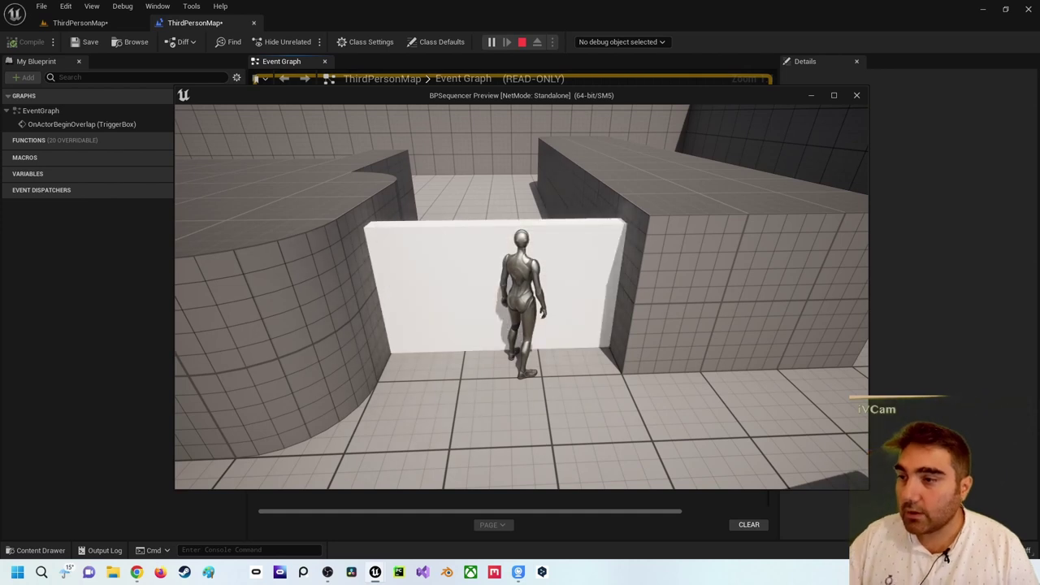
pyautogui.press('Escape')
# Step: Tick Pause at End in the TuerOeffnen sequence's Playback details, then play and walk toward the door
pyautogui.click(80, 23)
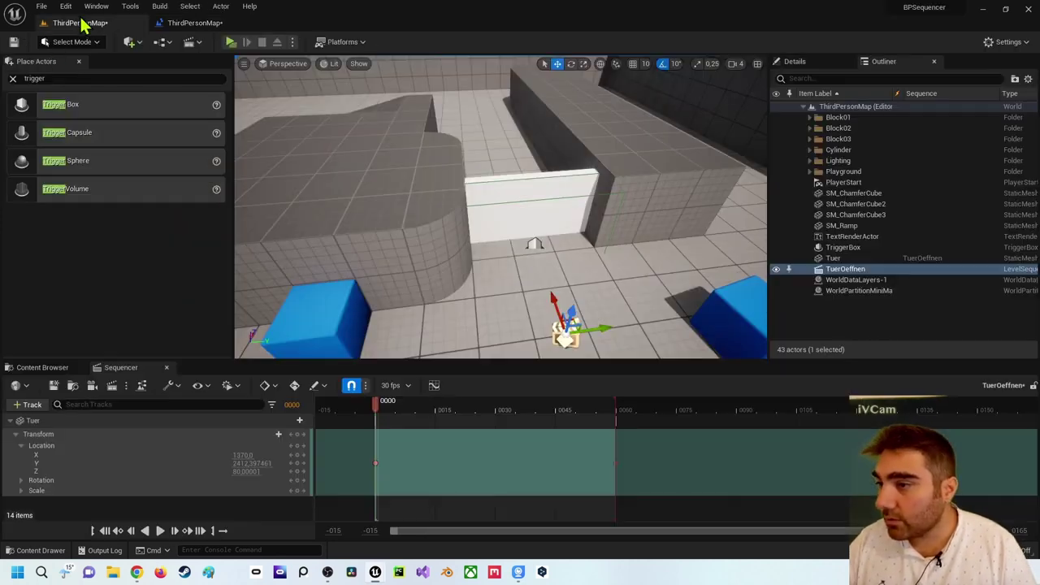
pyautogui.click(843, 270)
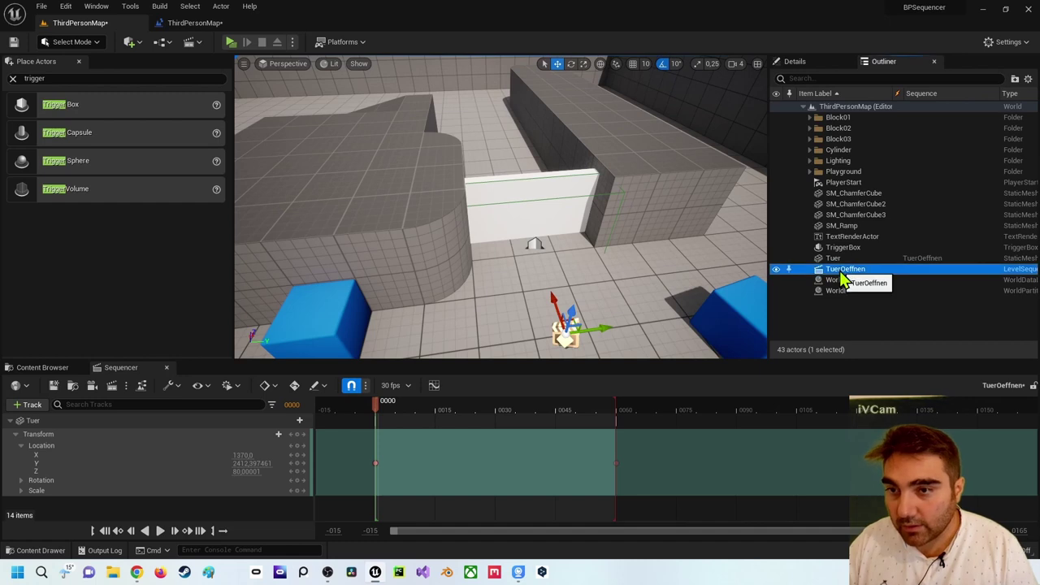
pyautogui.click(796, 62)
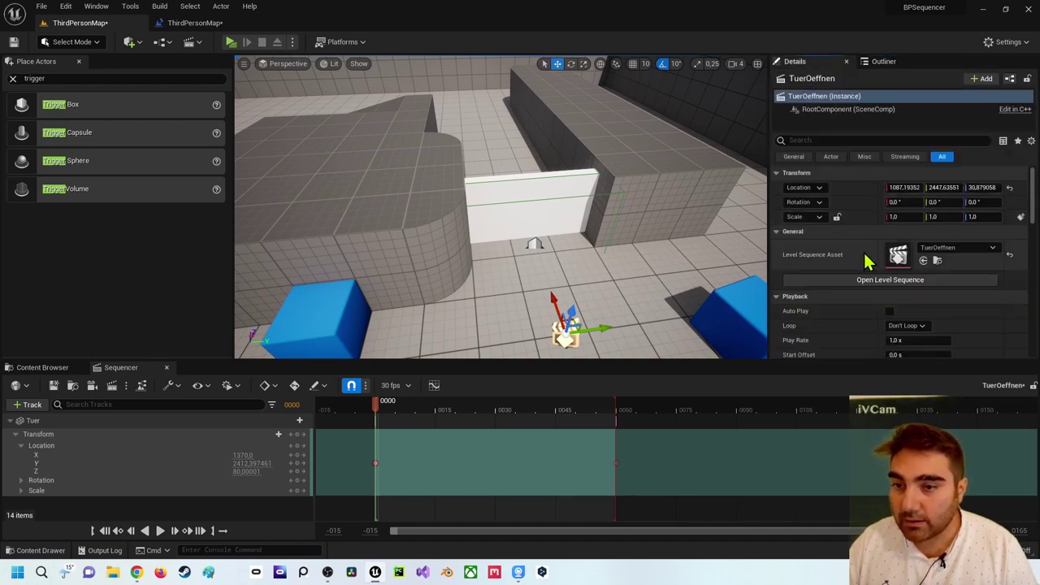
pyautogui.scroll(-3, 866, 262)
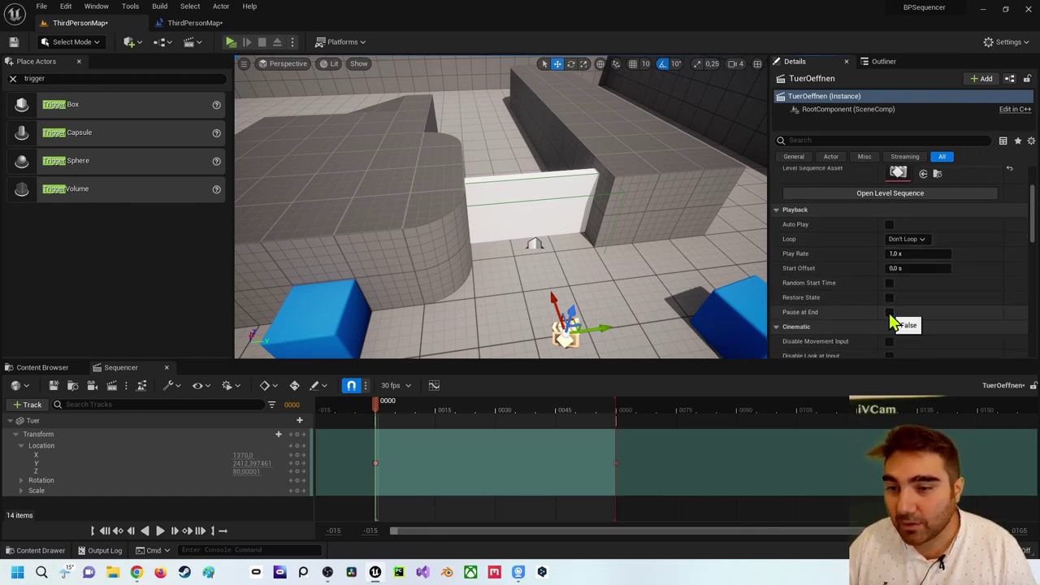
pyautogui.click(889, 313)
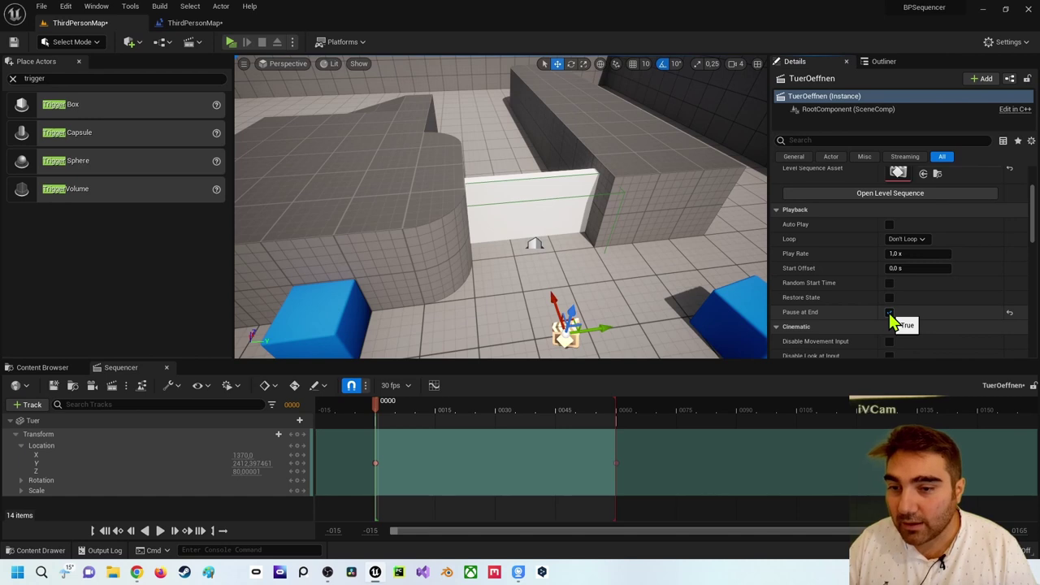
pyautogui.click(231, 42)
pyautogui.press('w')
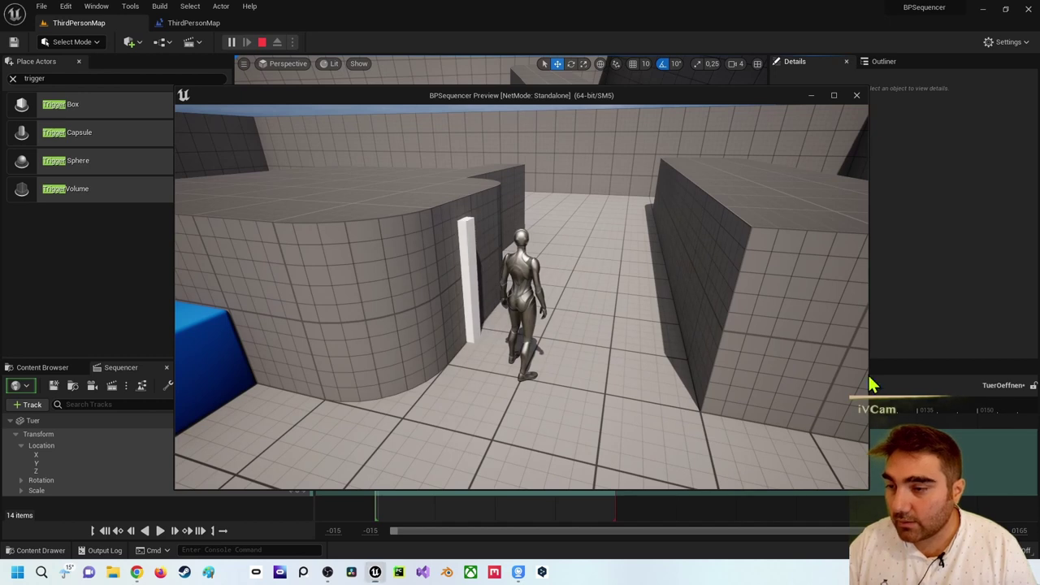
# Step: Stop the running test game and go back to the ThirdPersonMap Level Blueprint event graph
pyautogui.press('Escape')
pyautogui.click(193, 23)
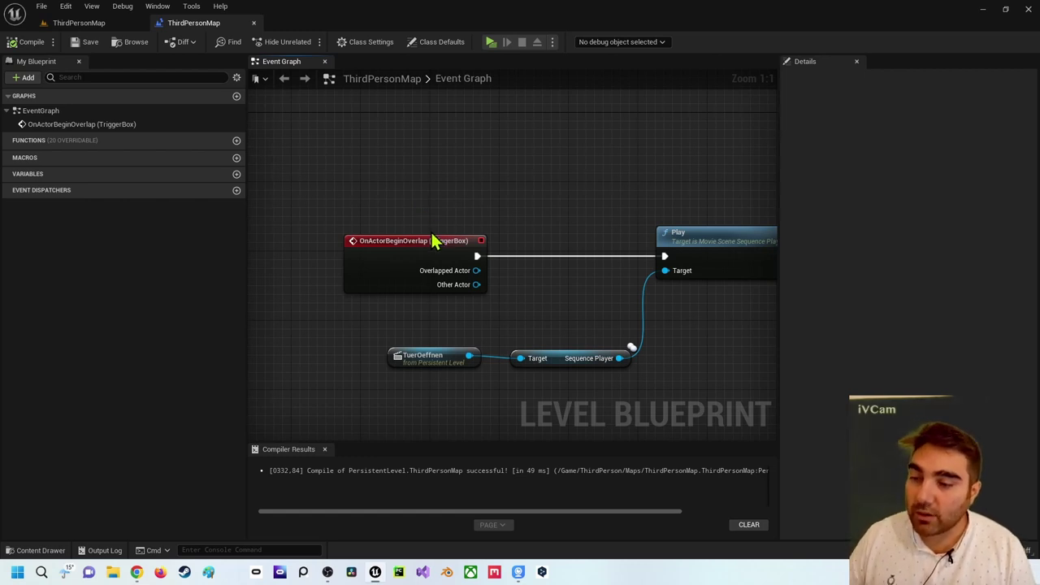
pyautogui.click(400, 241)
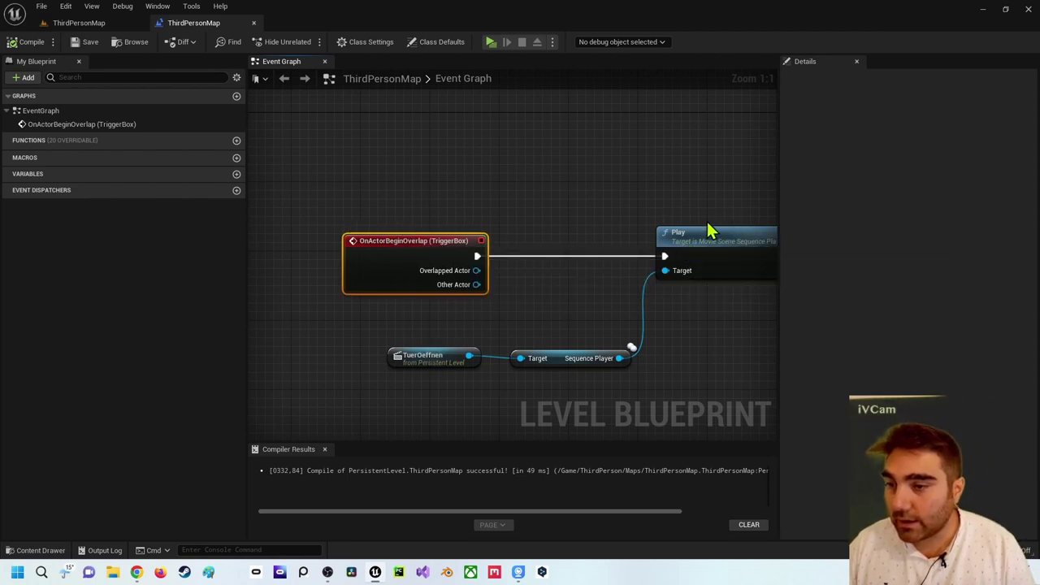
pyautogui.click(429, 187)
pyautogui.moveTo(429, 188); pyautogui.dragTo(386, 221, button='right')
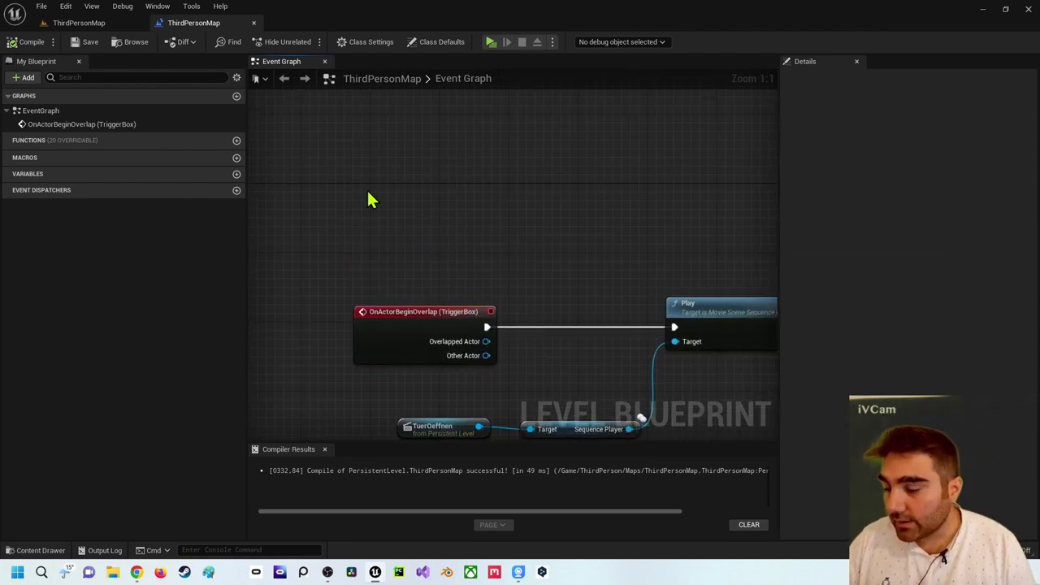
pyautogui.click(43, 24)
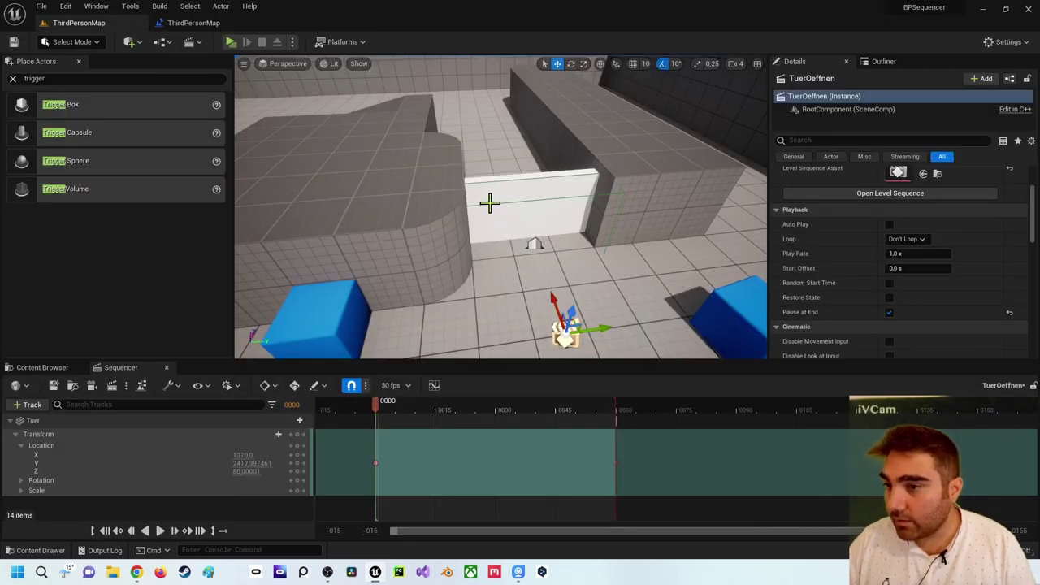
pyautogui.click(33, 420)
pyautogui.click(177, 23)
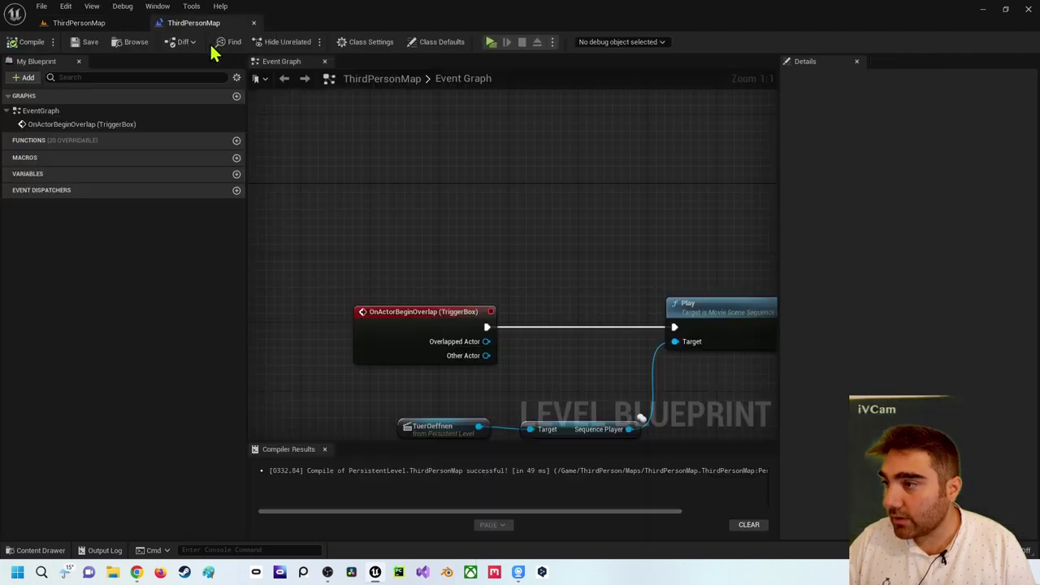
pyautogui.rightClick(385, 142)
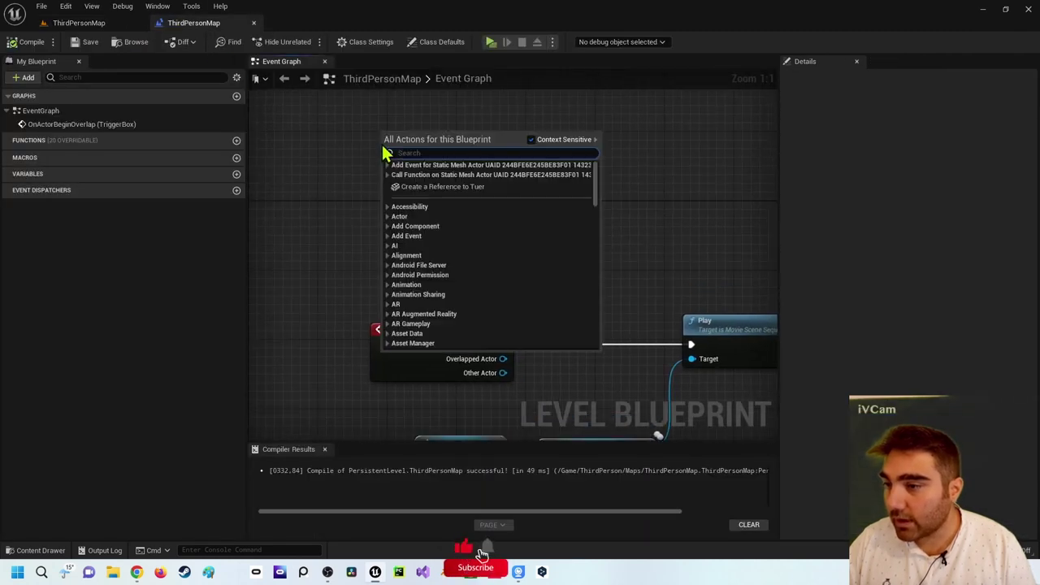
pyautogui.click(388, 165)
pyautogui.click(392, 175)
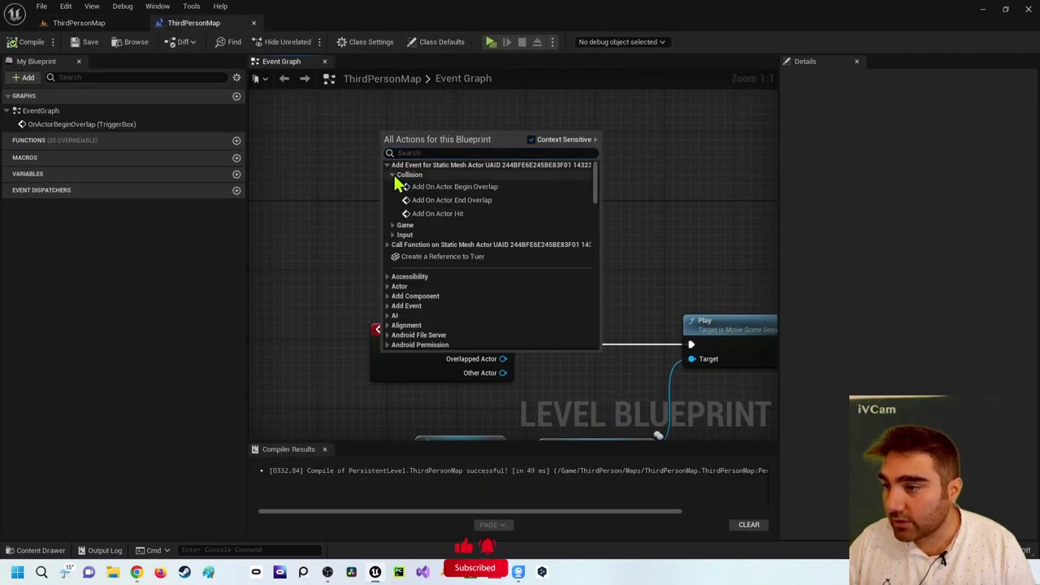
pyautogui.click(451, 200)
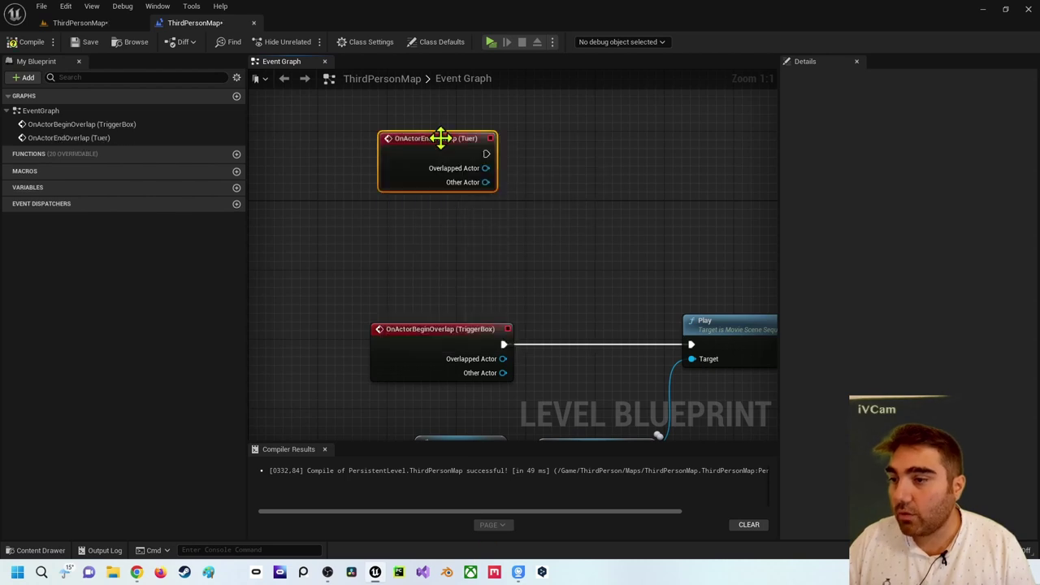
pyautogui.moveTo(430, 139); pyautogui.dragTo(436, 168)
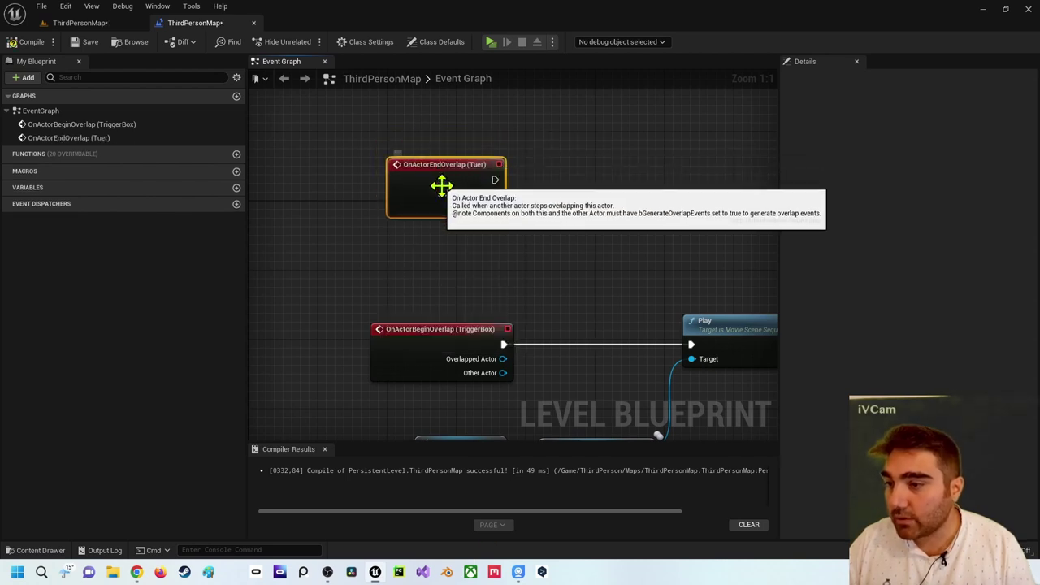
# Step: Delete the wrong end-overlap node and select the TriggerBox beside the door in the viewport
pyautogui.press('Delete')
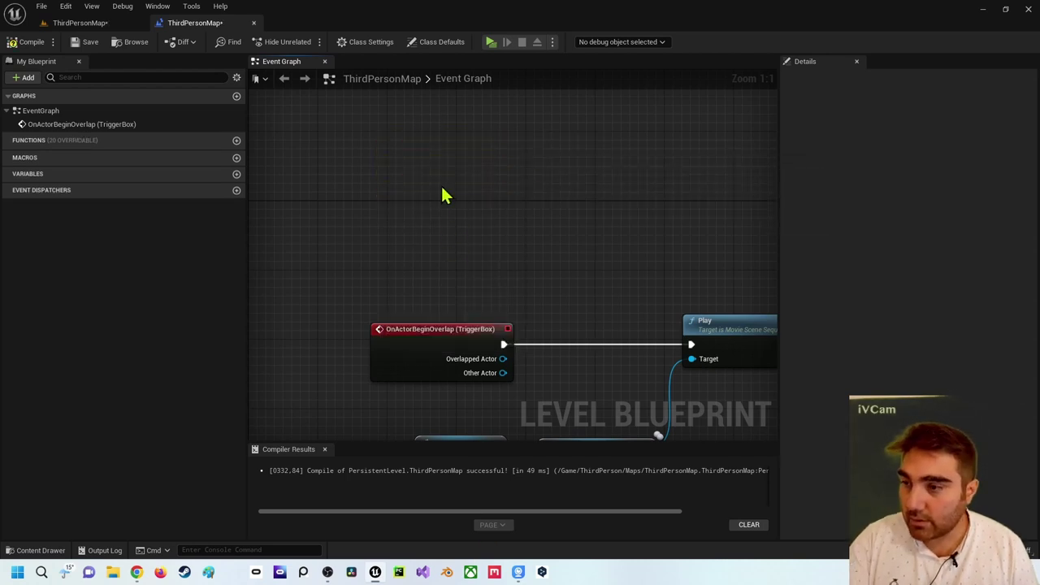
pyautogui.click(77, 23)
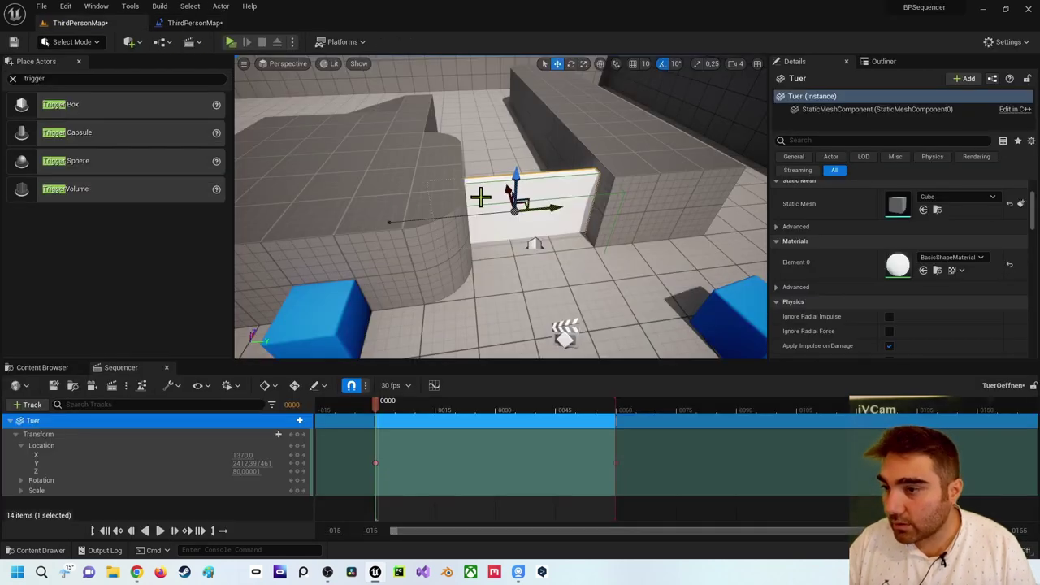
pyautogui.moveTo(493, 205); pyautogui.dragTo(448, 135)
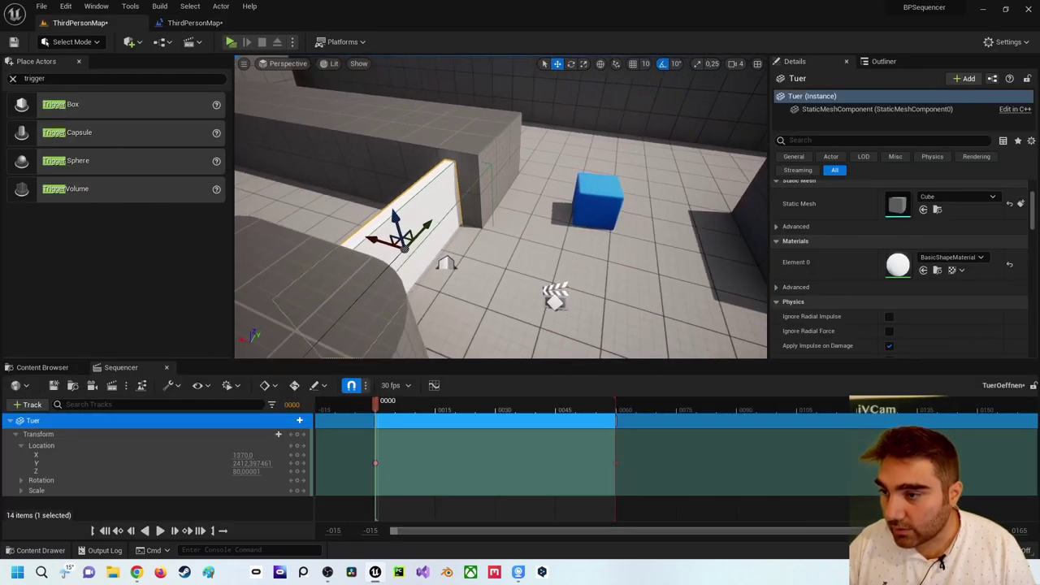
pyautogui.click(438, 132)
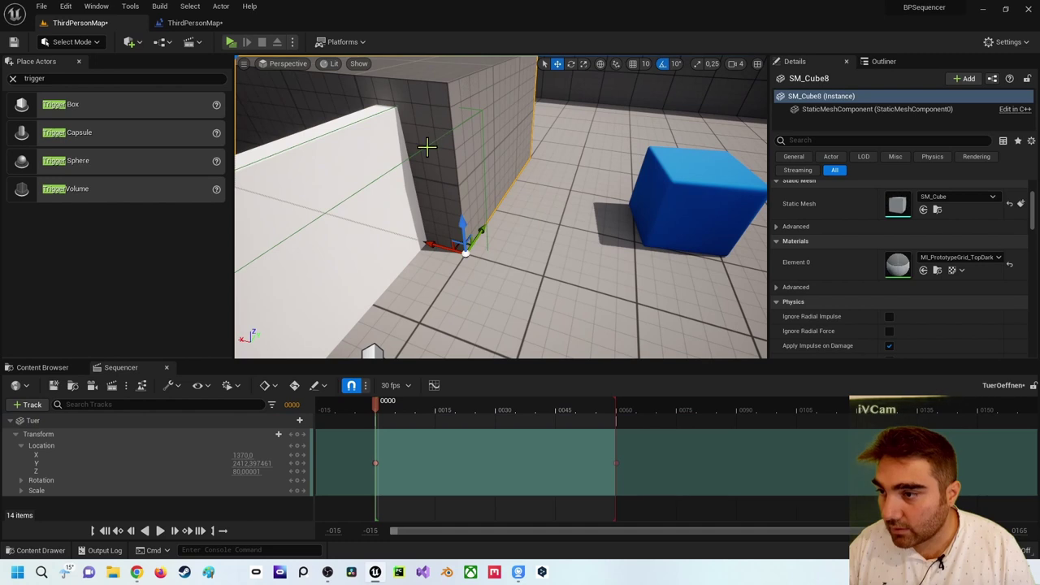
pyautogui.moveTo(61, 104); pyautogui.dragTo(431, 220)
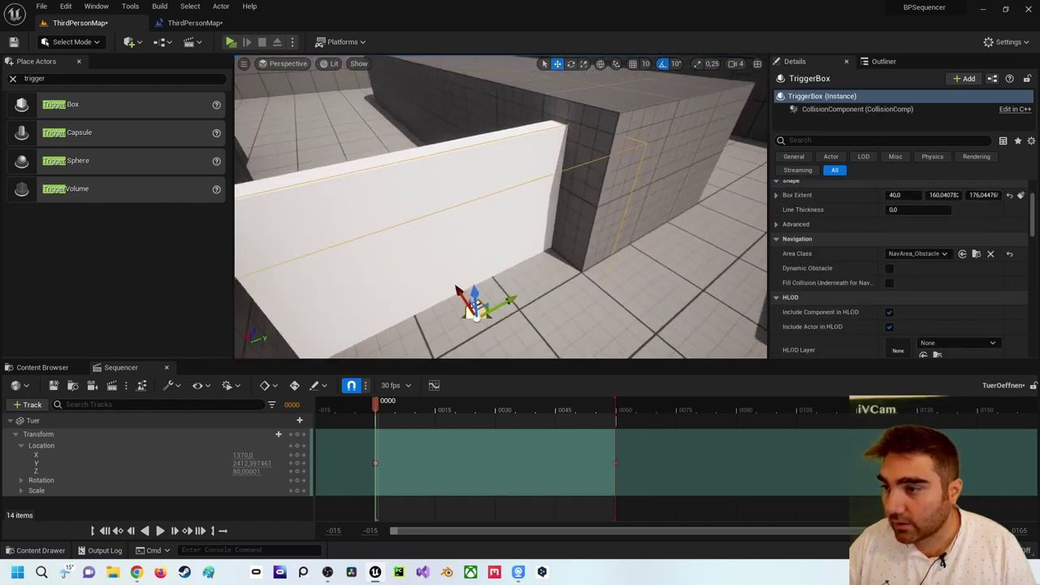
# Step: Add an On Actor End Overlap event for the TriggerBox via its Collision events in the graph
pyautogui.click(199, 23)
pyautogui.rightClick(380, 135)
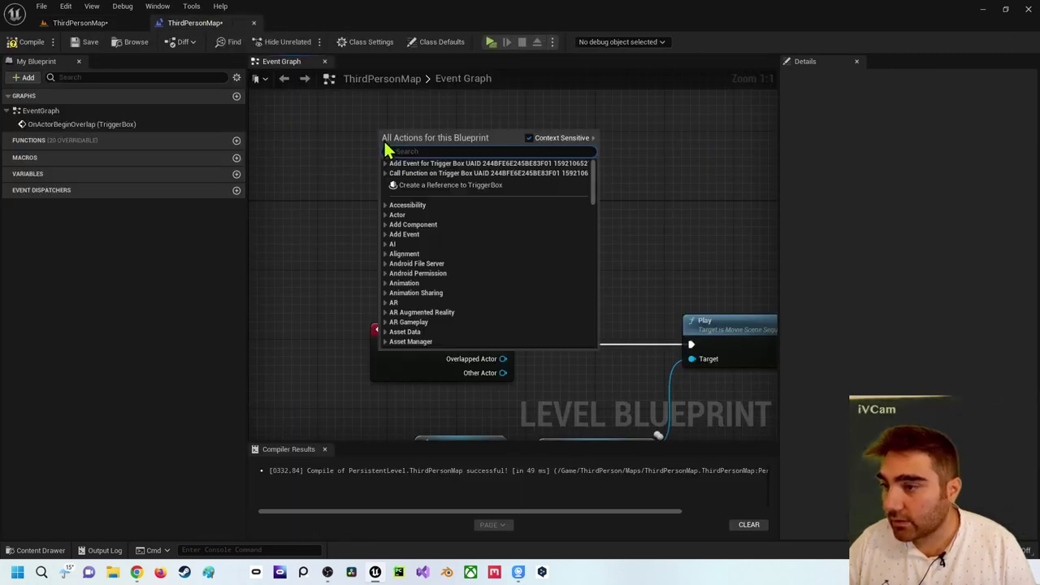
pyautogui.click(386, 164)
pyautogui.click(392, 173)
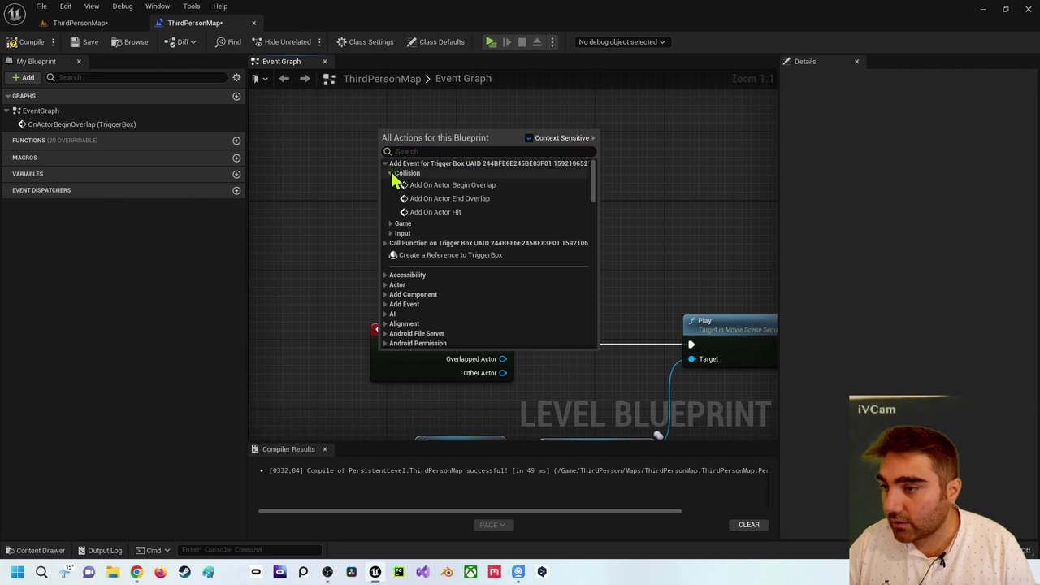
pyautogui.click(420, 199)
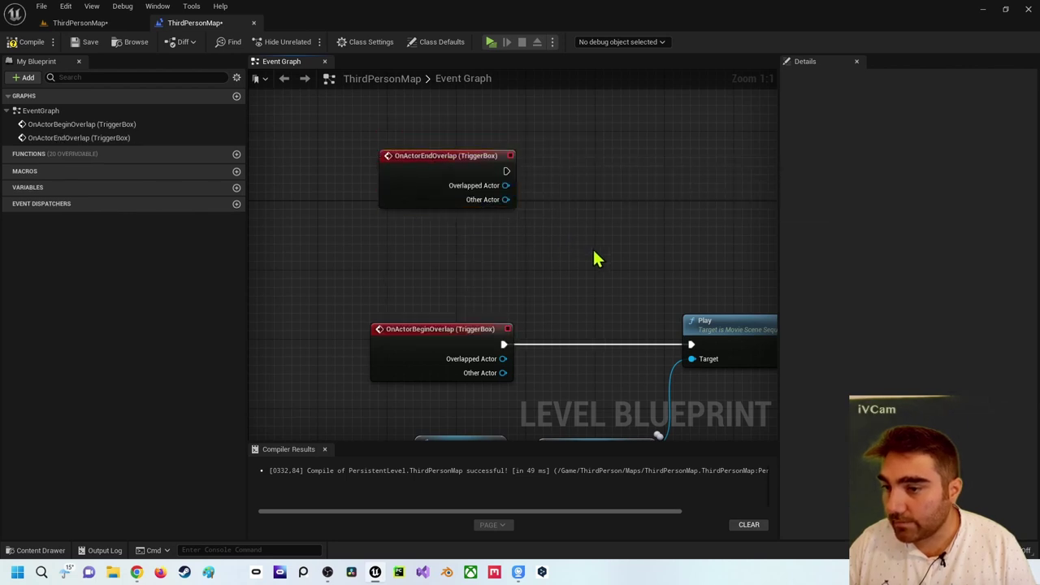
pyautogui.moveTo(594, 252)
pyautogui.mouseDown(button='right')
pyautogui.moveTo(514, 174)
pyautogui.moveTo(525, 216)
pyautogui.mouseUp(button='right')
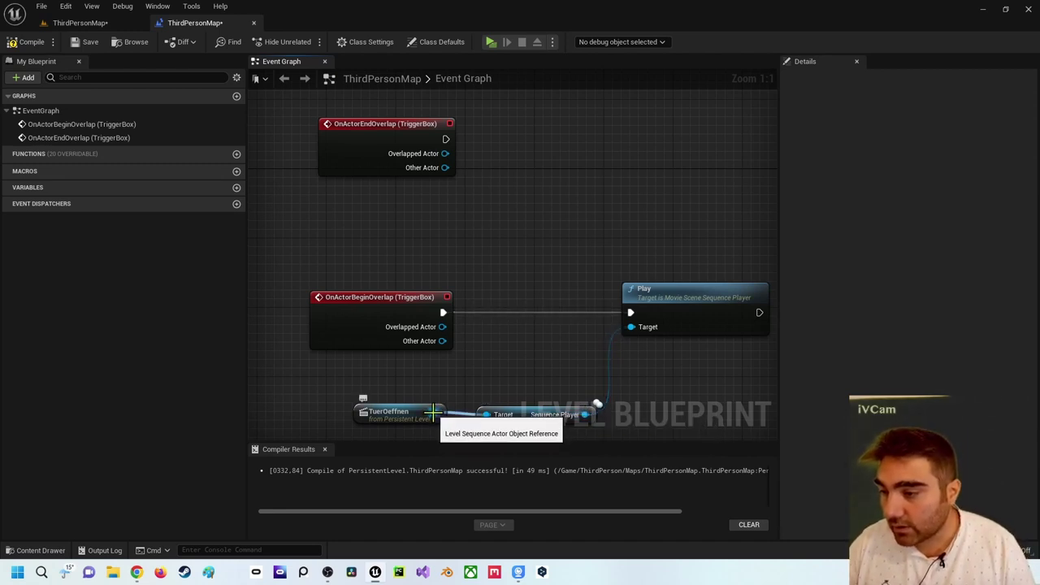
# Step: Copy and paste the TuerOeffnen reference node, placing the copy near the end-overlap event
pyautogui.moveTo(436, 414); pyautogui.dragTo(528, 204)
pyautogui.click(439, 221)
pyautogui.click(387, 411)
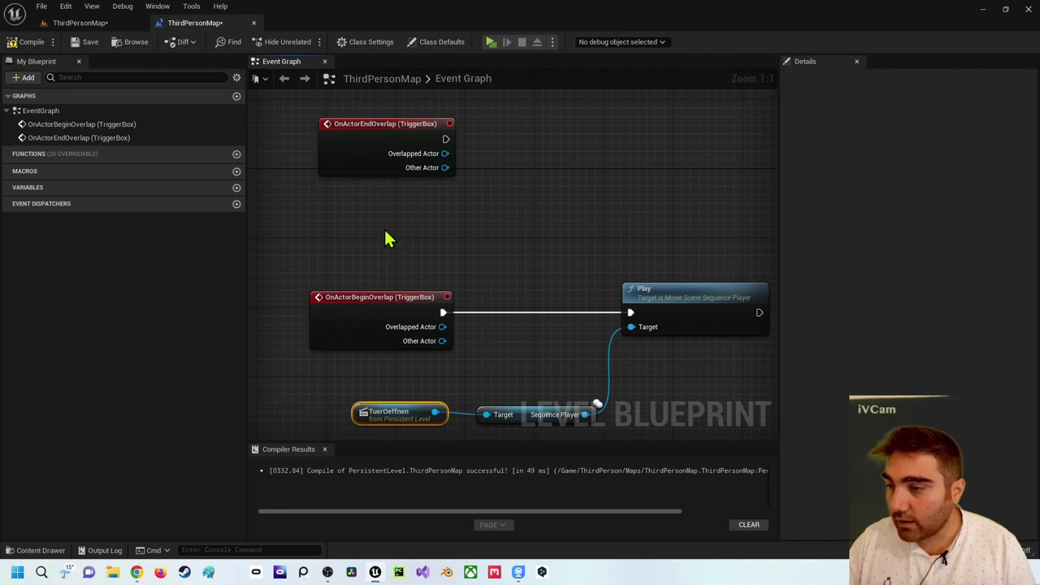
pyautogui.hotkey('ctrl', 'c')
pyautogui.hotkey('ctrl', 'v')
pyautogui.moveTo(430, 251); pyautogui.dragTo(433, 238)
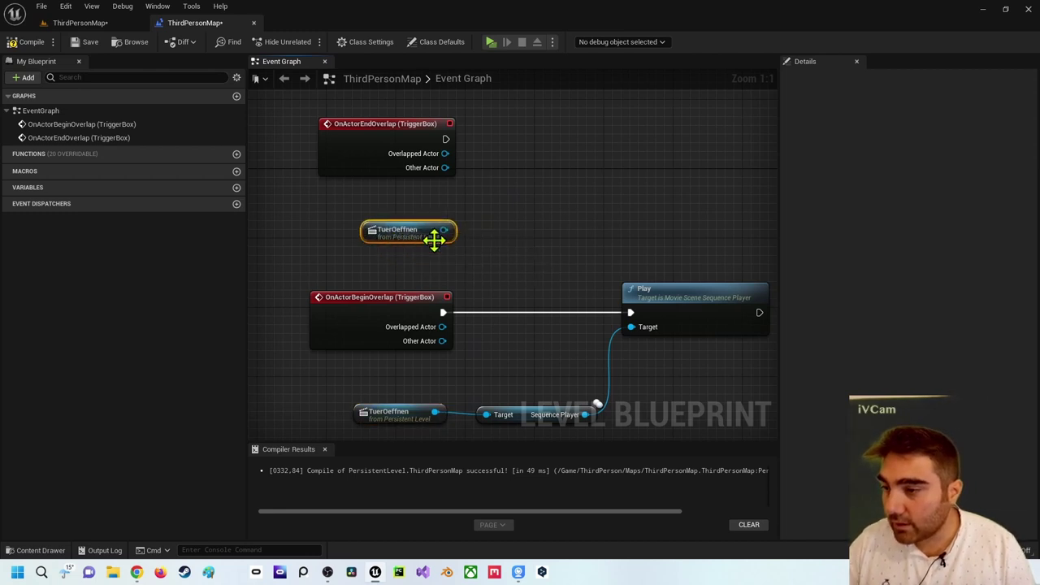
pyautogui.moveTo(528, 247); pyautogui.dragTo(468, 299, button='right')
# Step: Add a Play Reverse node for the copied TuerOeffnen Sequence Player and arrange it beside the event
pyautogui.moveTo(422, 282)
pyautogui.mouseDown()
pyautogui.moveTo(534, 216)
pyautogui.moveTo(422, 284)
pyautogui.moveTo(522, 215)
pyautogui.mouseUp()
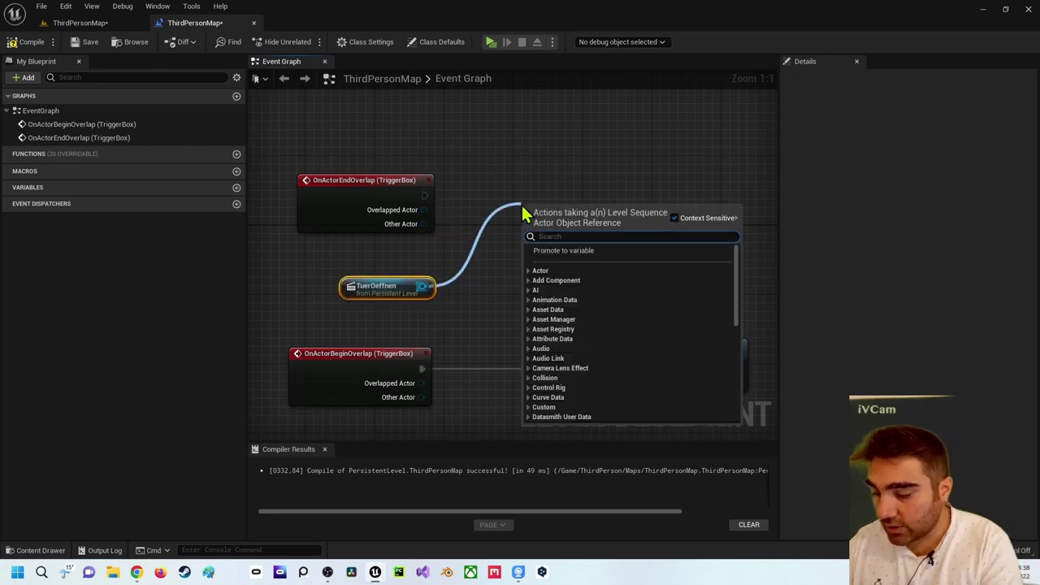
pyautogui.write('rever')
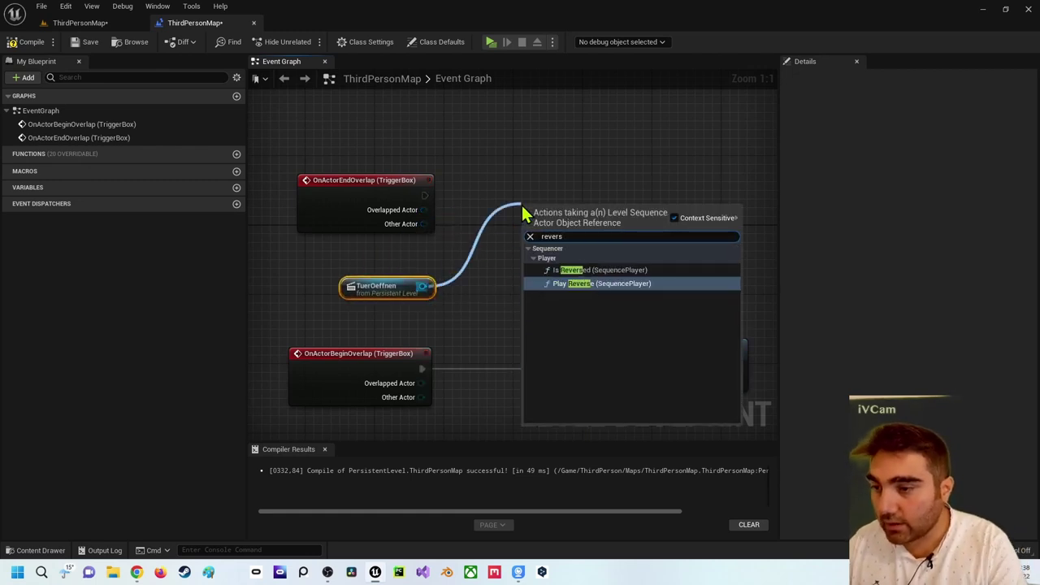
pyautogui.write('s')
pyautogui.click(576, 288)
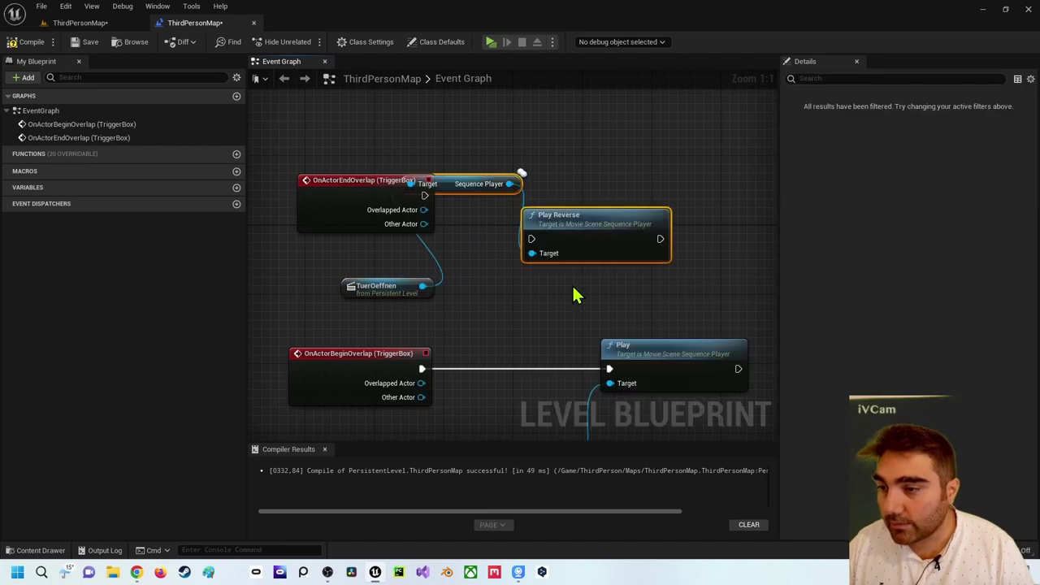
pyautogui.moveTo(563, 225); pyautogui.dragTo(641, 259)
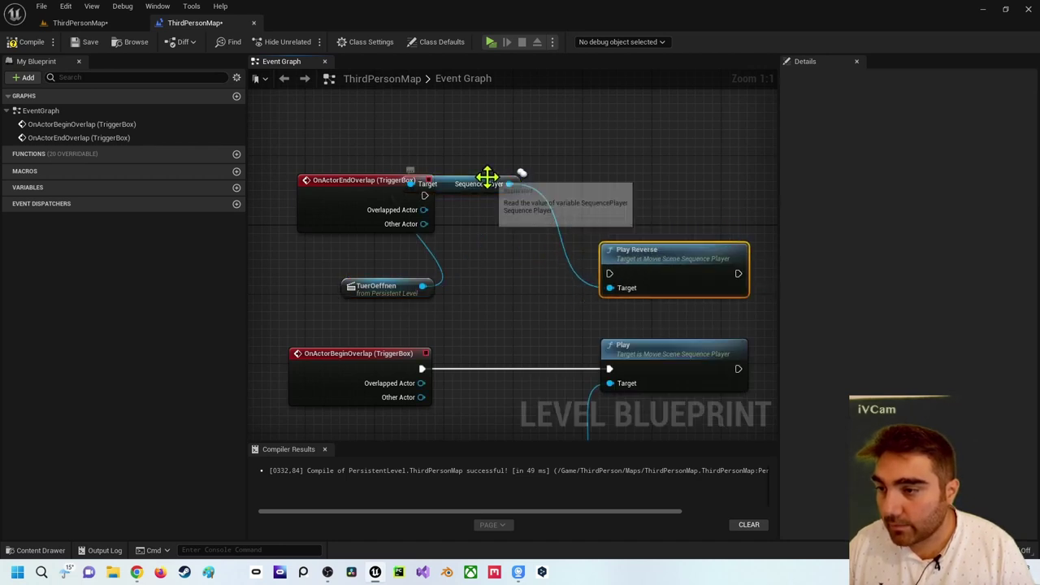
pyautogui.moveTo(490, 178)
pyautogui.mouseDown()
pyautogui.moveTo(539, 295)
pyautogui.moveTo(544, 281)
pyautogui.mouseUp()
pyautogui.moveTo(625, 239); pyautogui.dragTo(591, 160)
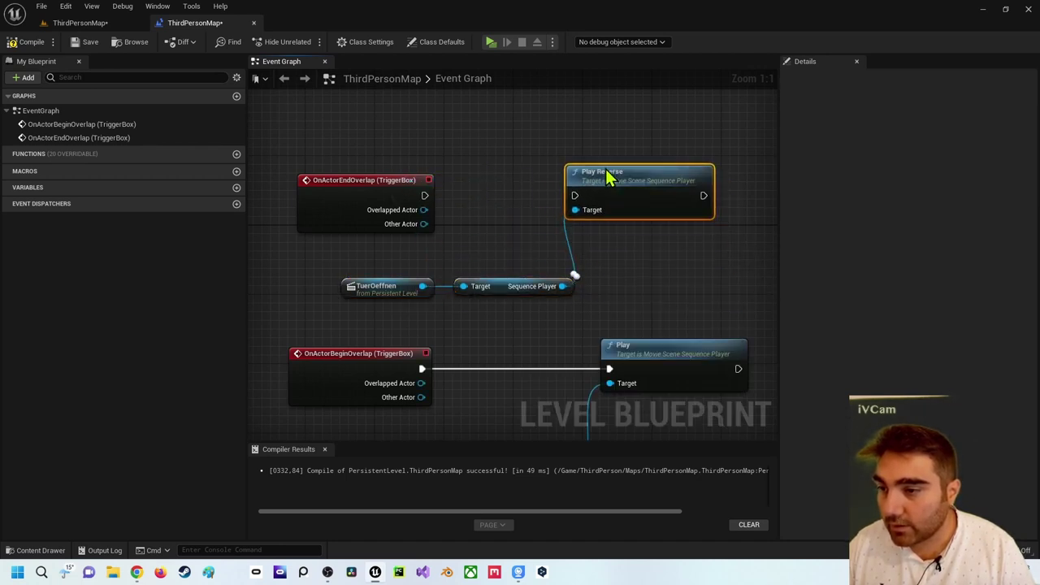
# Step: Connect OnActorEndOverlap's execution output into the Play Reverse node
pyautogui.moveTo(422, 193); pyautogui.dragTo(575, 195)
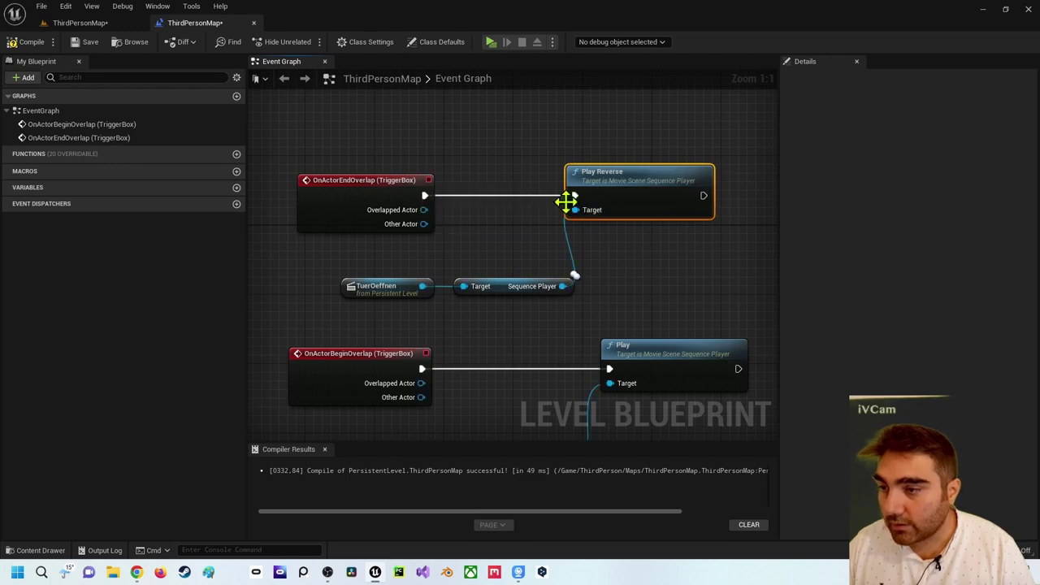
pyautogui.moveTo(507, 232); pyautogui.dragTo(470, 177, button='right')
pyautogui.scroll(-1, 469, 178)
pyautogui.scroll(-1, 466, 183)
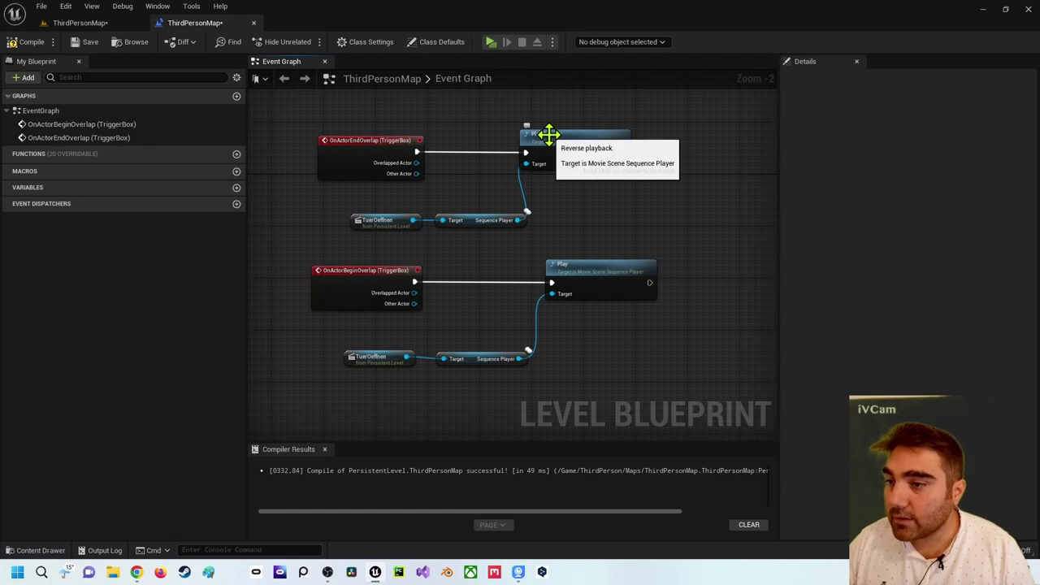
# Step: Save the ThirdPersonMap level from the level editor
pyautogui.click(90, 22)
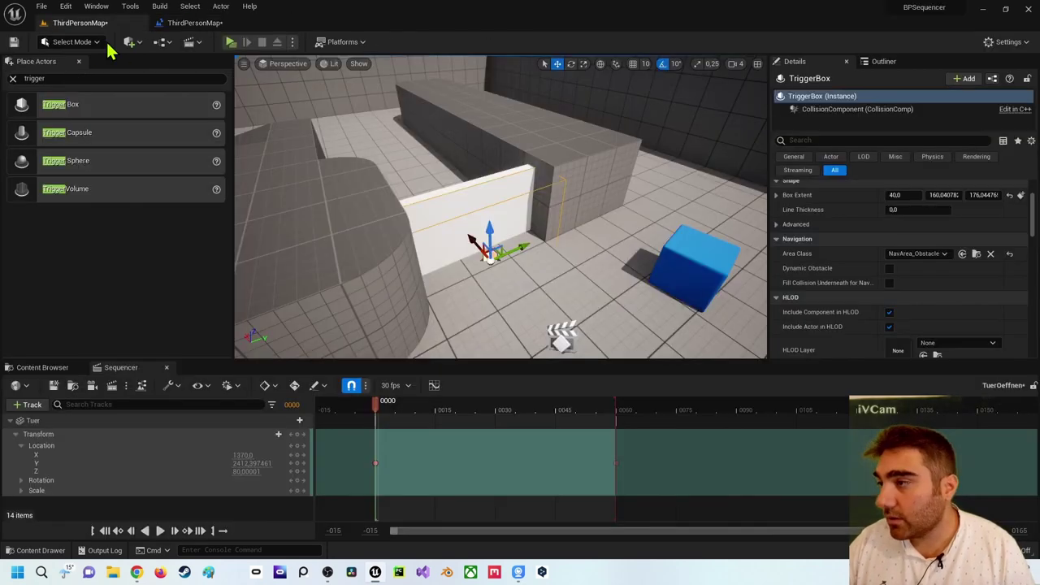
pyautogui.click(13, 42)
pyautogui.click(193, 23)
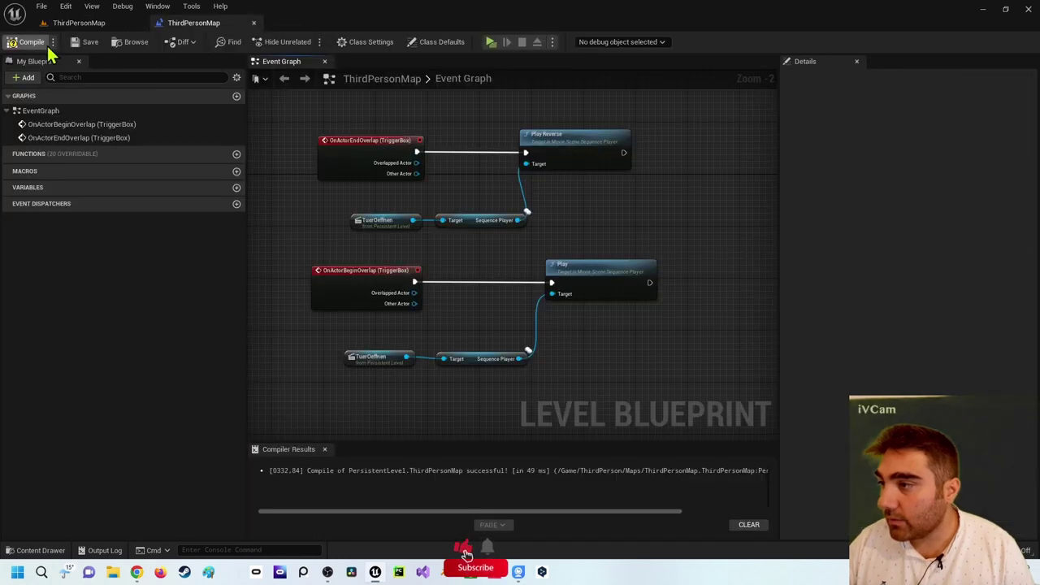
pyautogui.click(137, 24)
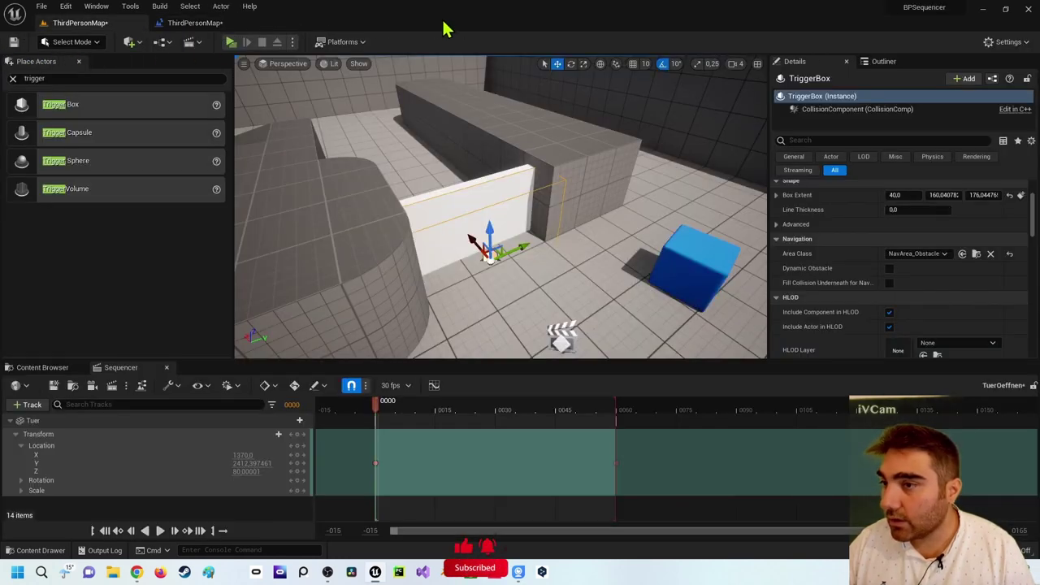
# Step: Play-test the level, walking the character through the door, then stop with Esc
pyautogui.click(227, 43)
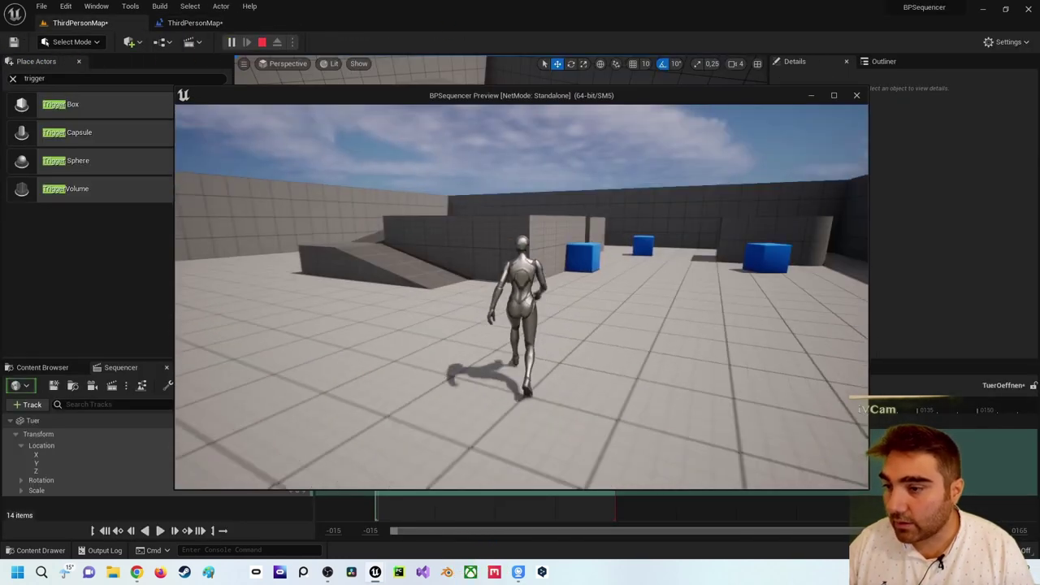
pyautogui.press('w')
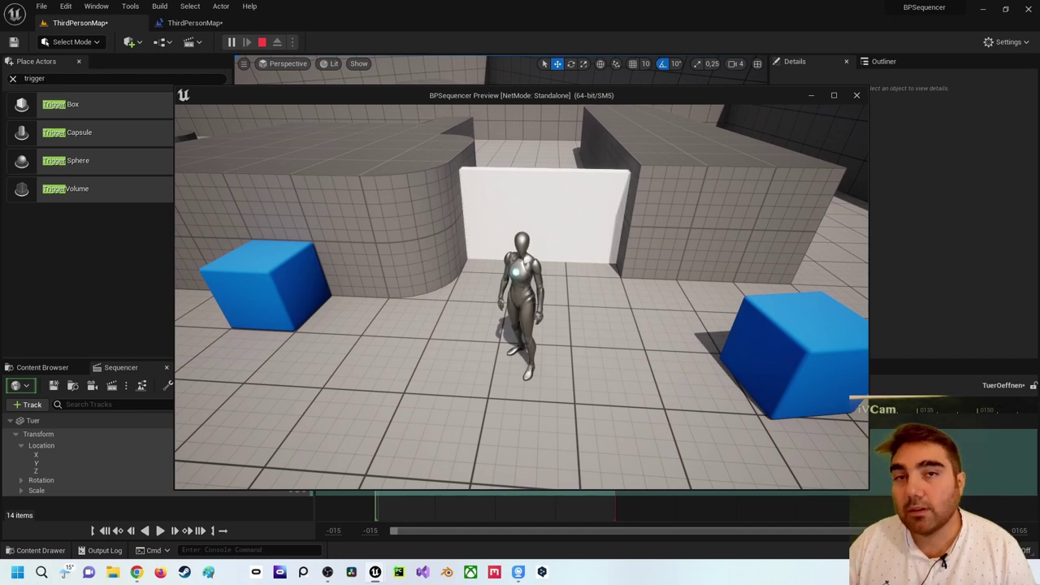
pyautogui.press('w')
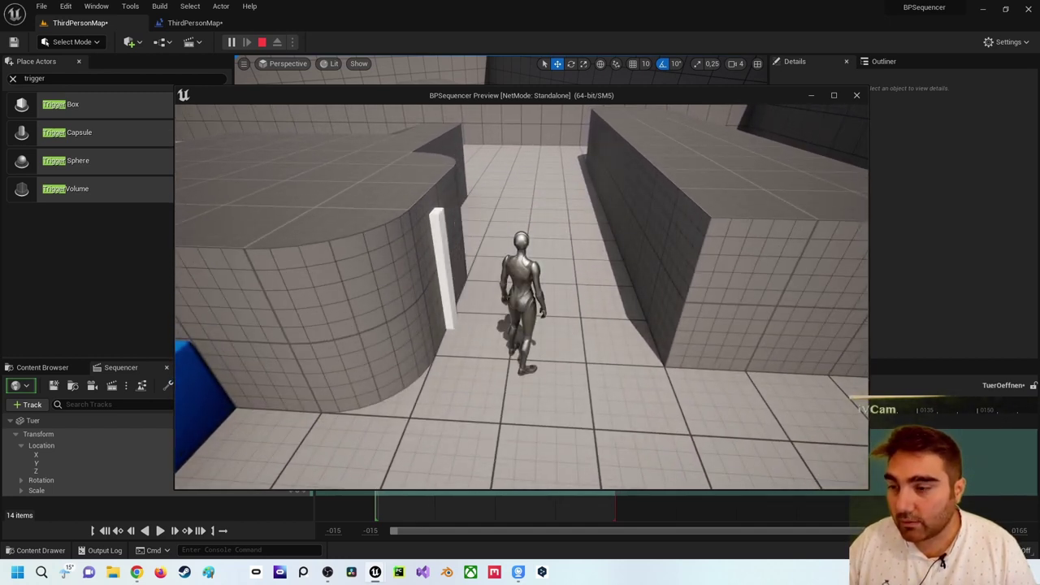
pyautogui.press('w')
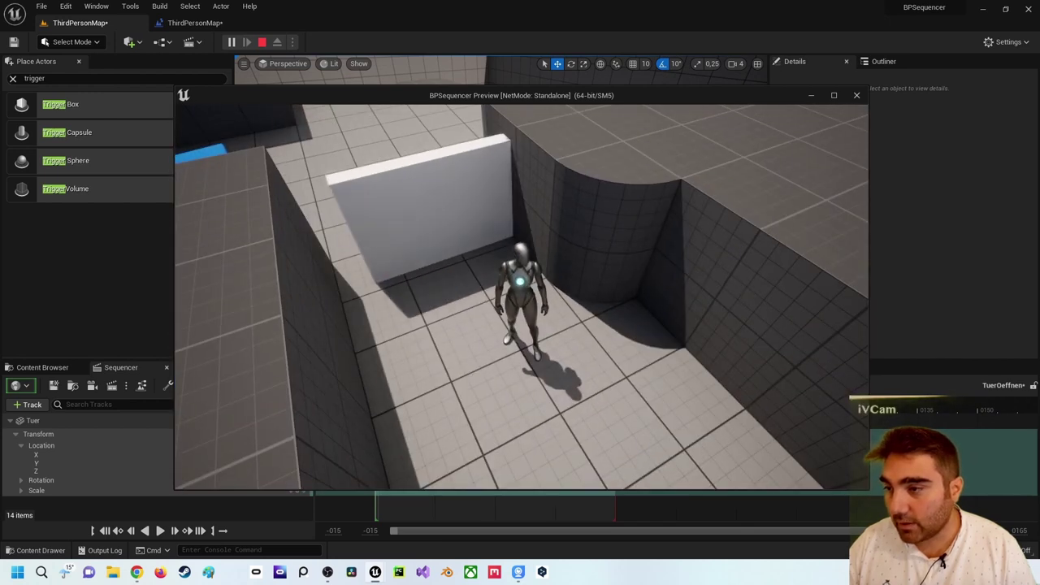
pyautogui.press('Escape')
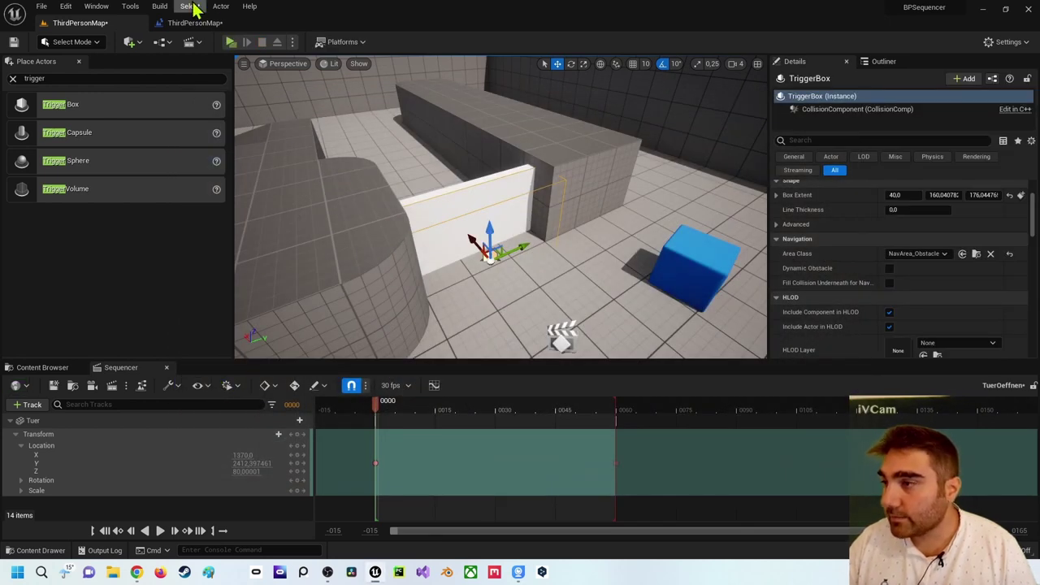
# Step: Browse TuerOeffnen's 'play' actions in the Level Blueprint, then dismiss the list without adding a node
pyautogui.click(194, 22)
pyautogui.scroll(-1, 417, 251)
pyautogui.moveTo(418, 251)
pyautogui.mouseDown(button='right')
pyautogui.moveTo(526, 233)
pyautogui.moveTo(468, 239)
pyautogui.mouseUp(button='right')
pyautogui.click(413, 209)
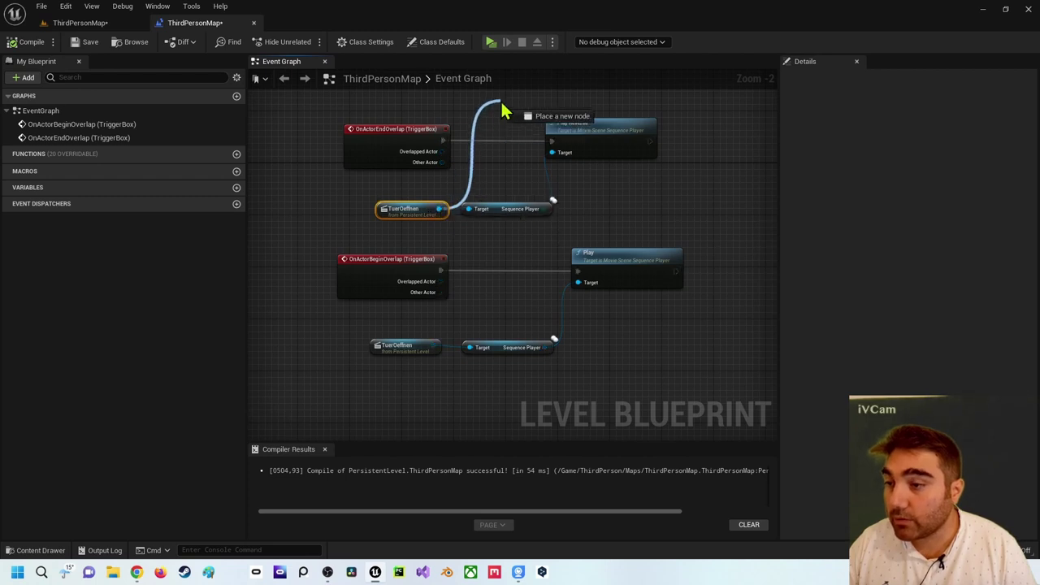
pyautogui.moveTo(439, 209); pyautogui.dragTo(501, 107)
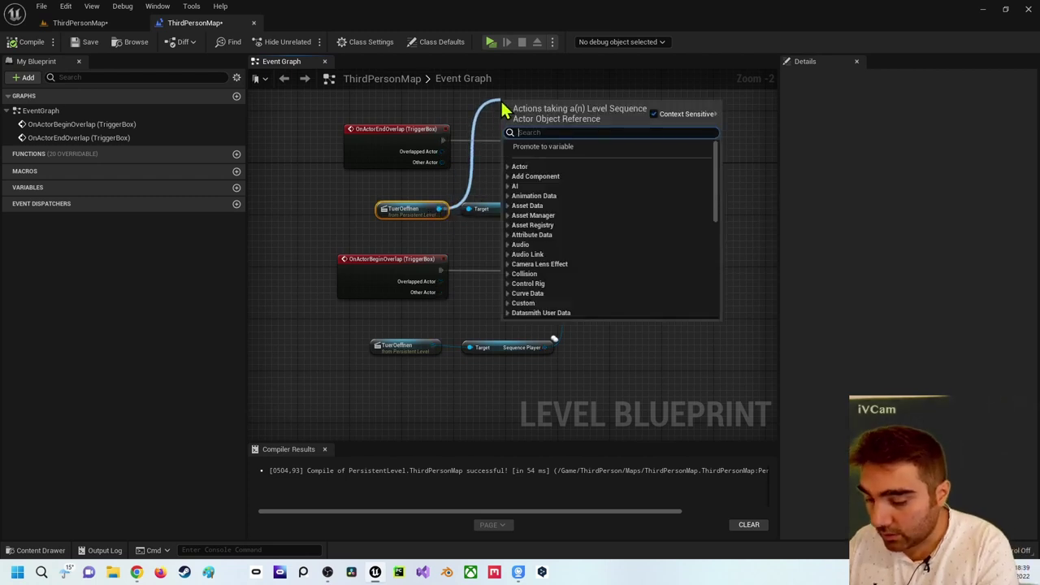
pyautogui.write('play')
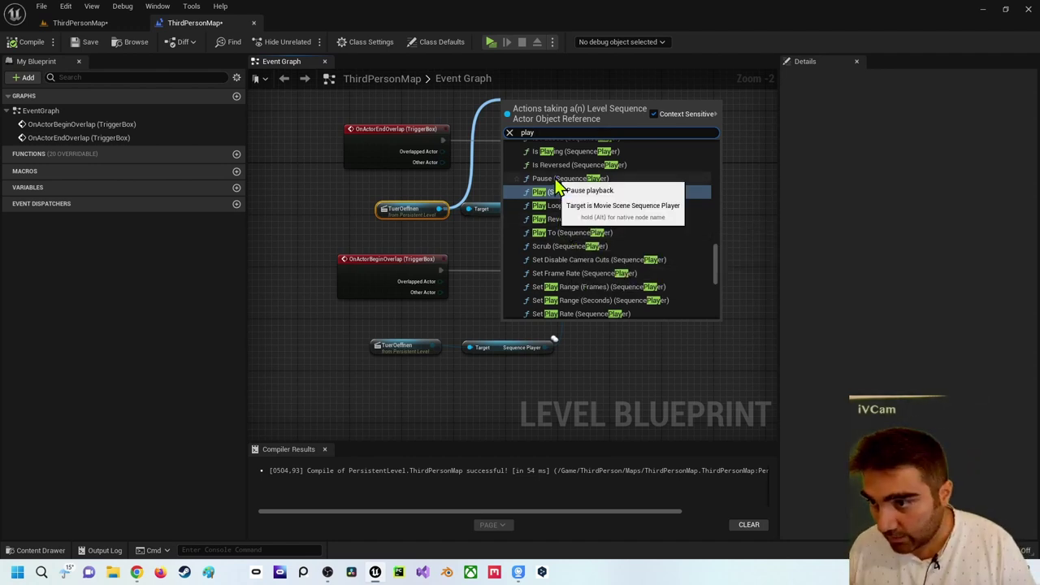
pyautogui.scroll(-5, 572, 253)
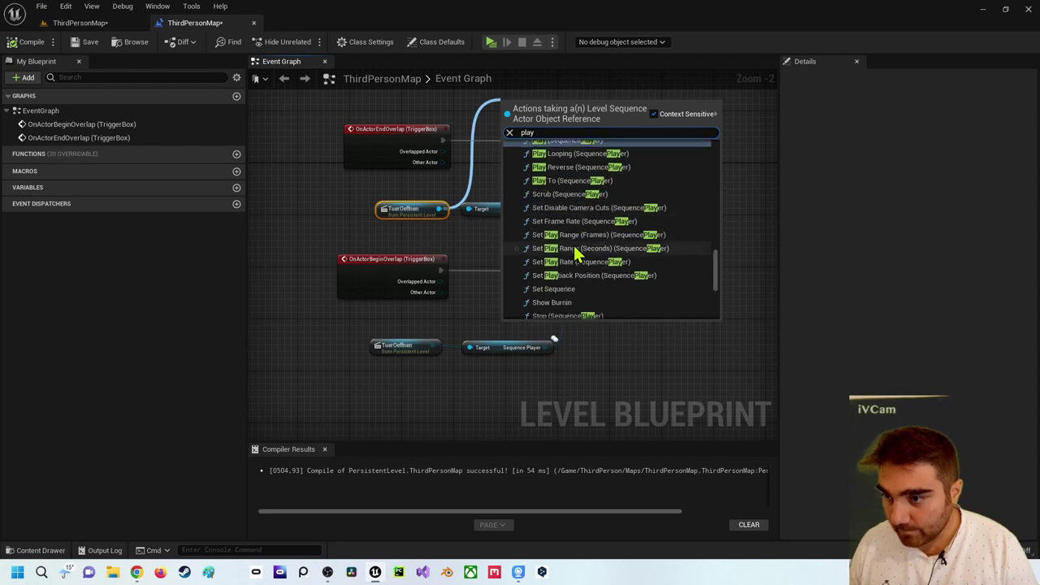
pyautogui.click(286, 184)
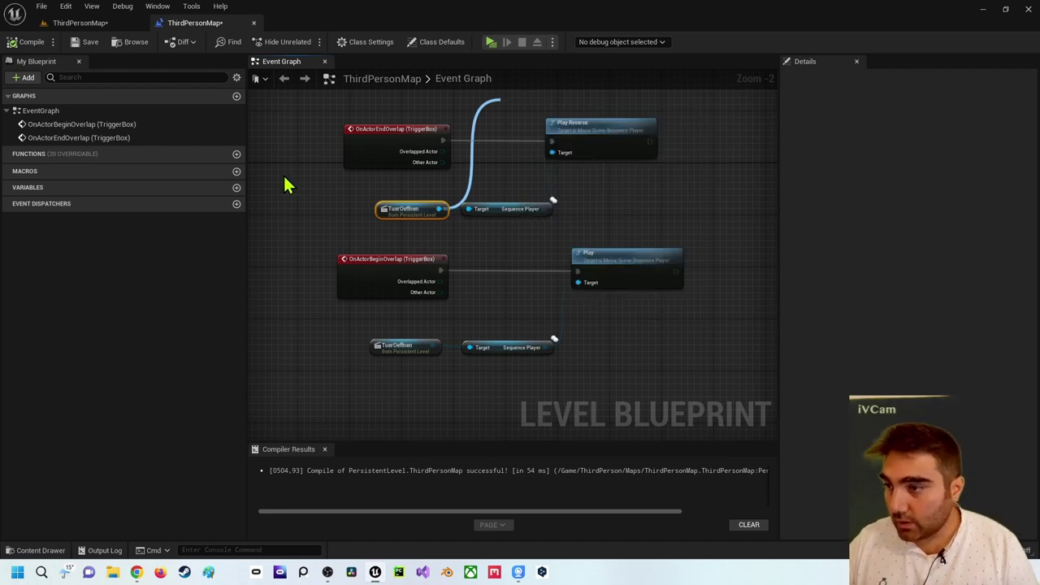
pyautogui.moveTo(273, 138); pyautogui.dragTo(308, 165, button='right')
# Step: Compile the Level Blueprint and save the map
pyautogui.click(26, 42)
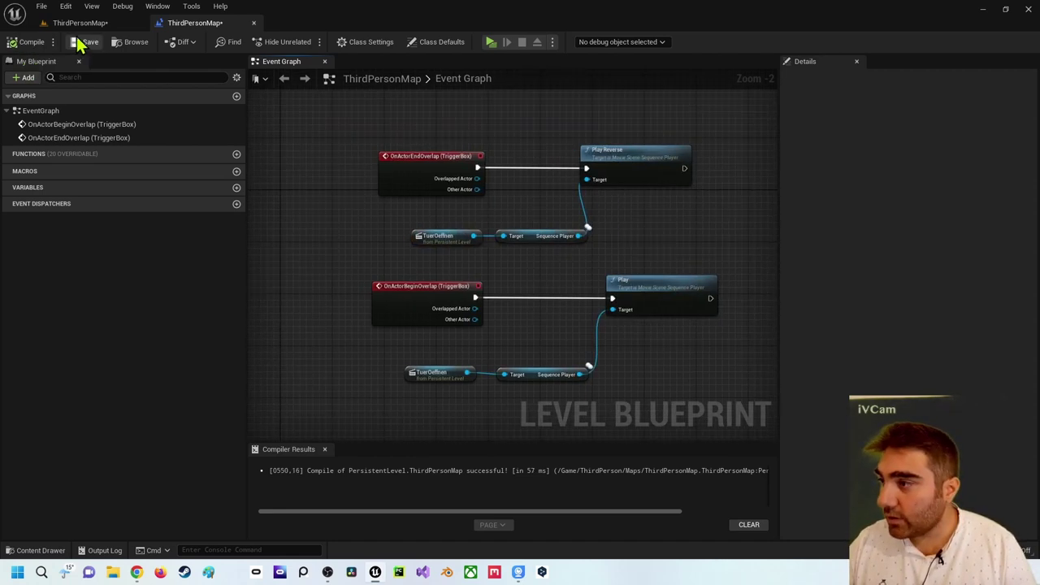
pyautogui.click(85, 42)
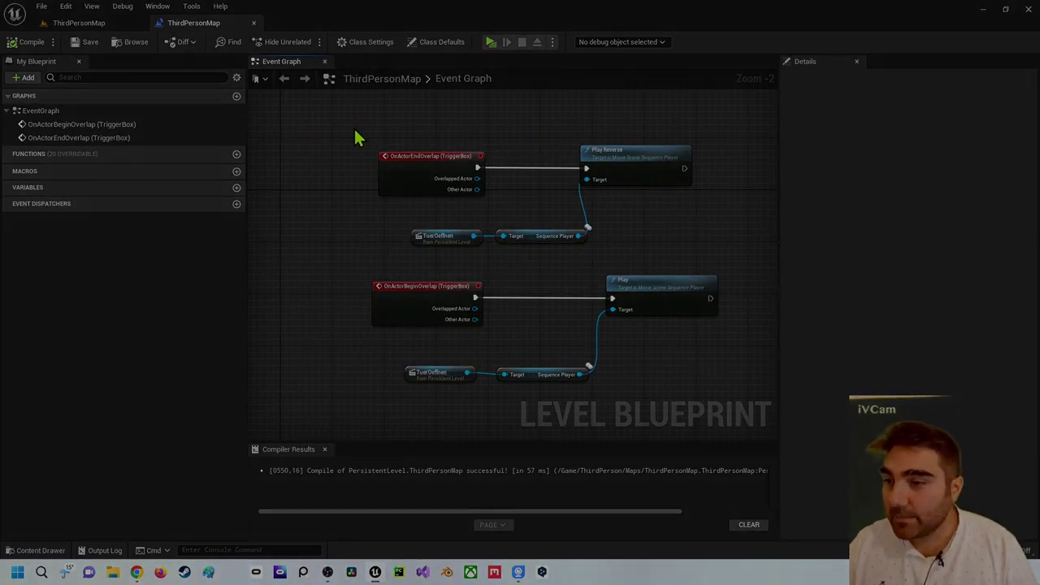
pyautogui.moveTo(354, 165); pyautogui.dragTo(345, 176, button='right')
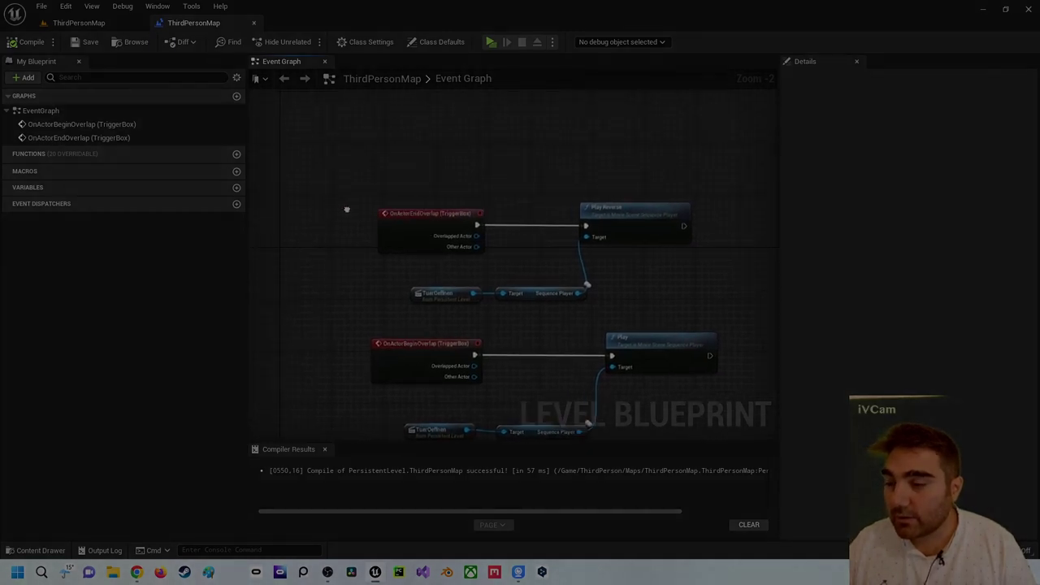